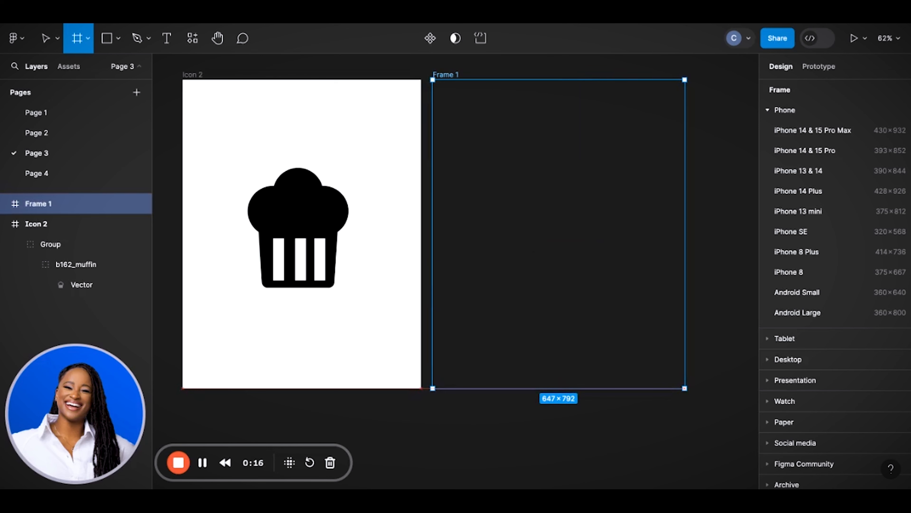
# Draw a frame of about 647 × 792 beside the Icon 2 frame and a circle about 164 × 164 in its upper-left area.
pyautogui.moveTo(685, 388); pyautogui.dragTo(684, 388)
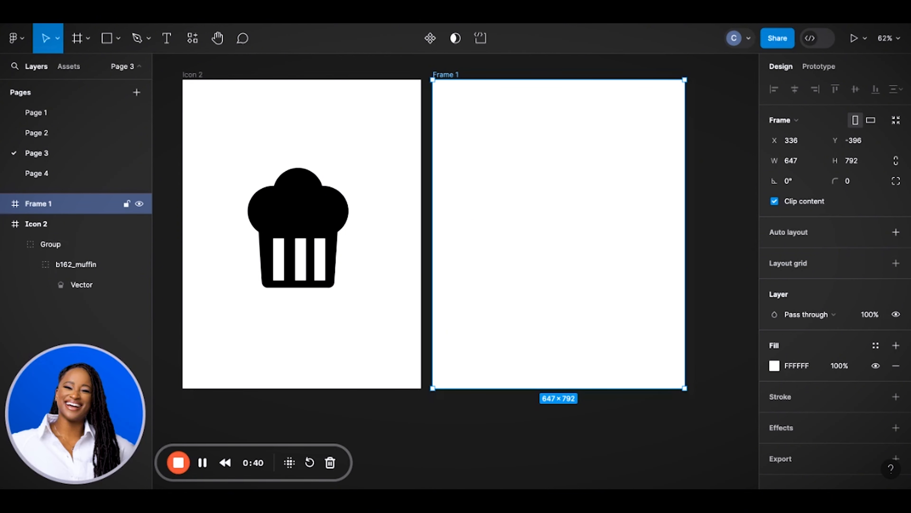
pyautogui.click(119, 40)
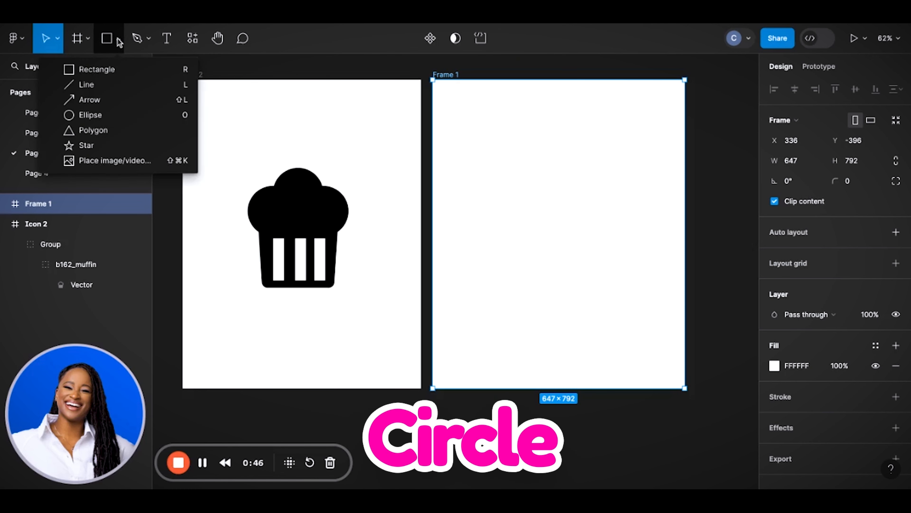
pyautogui.click(112, 40)
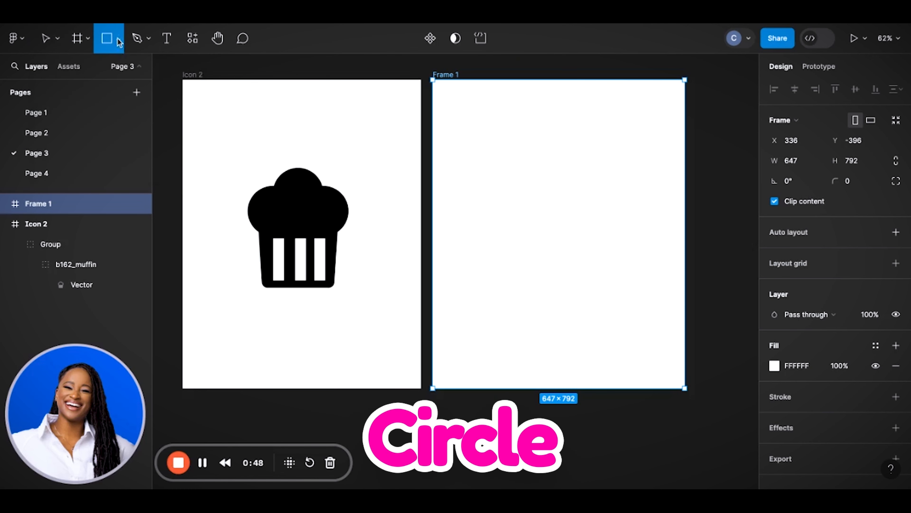
pyautogui.click(119, 41)
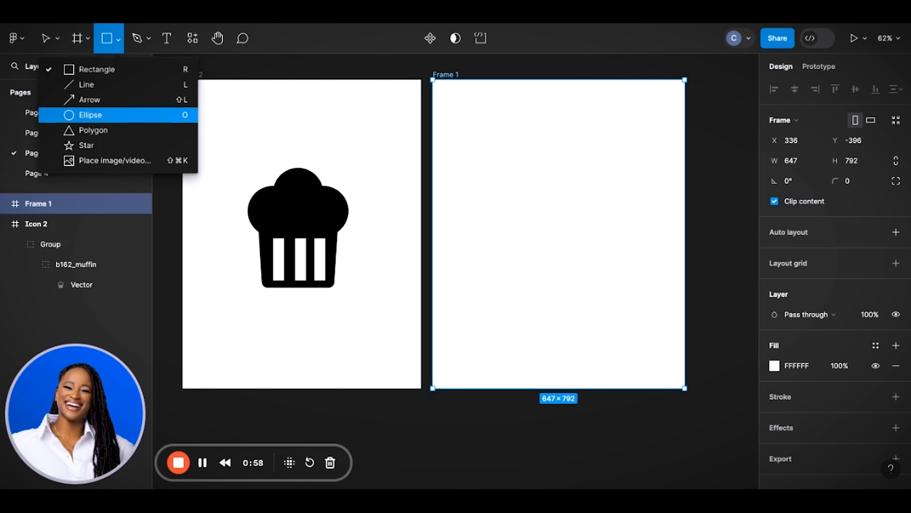
pyautogui.click(90, 115)
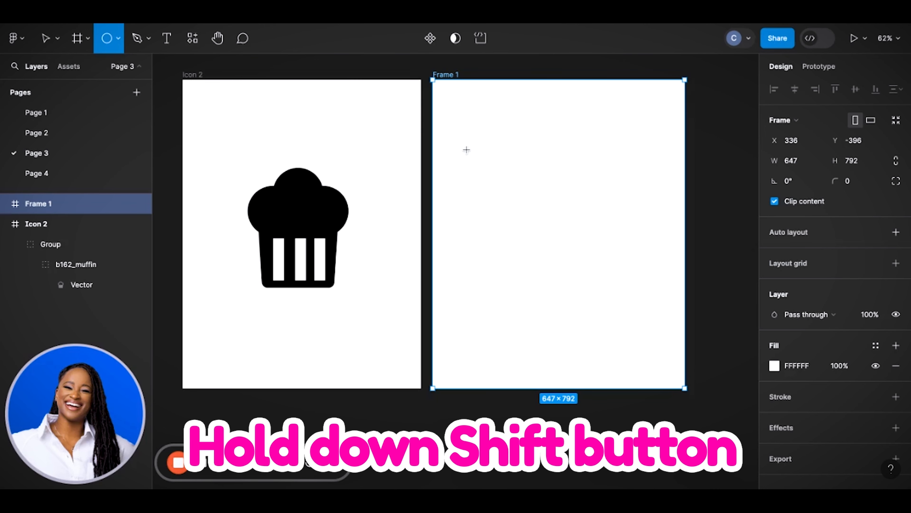
pyautogui.moveTo(467, 149); pyautogui.dragTo(530, 212)
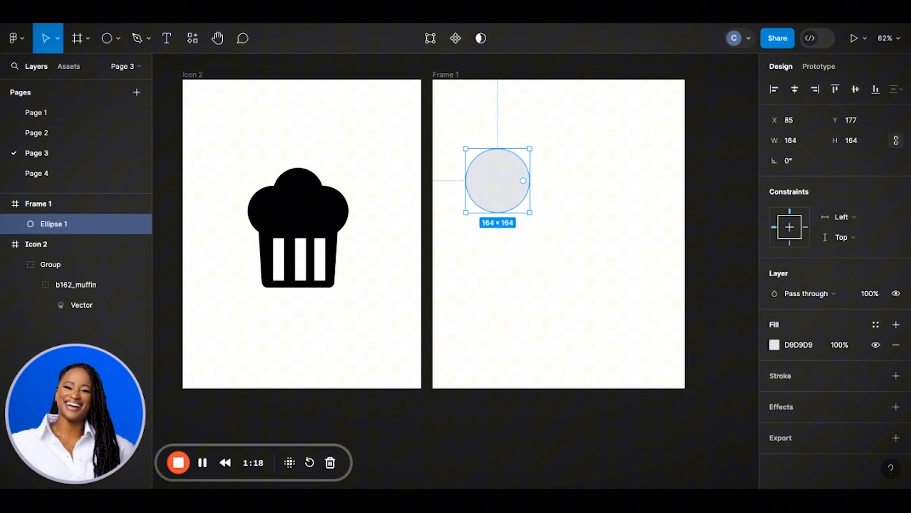
# Move the circle down to about X 77, Y 265 and place a duplicate level with it, about 44 to its right.
pyautogui.click(580, 207)
pyautogui.moveTo(512, 180); pyautogui.dragTo(512, 218)
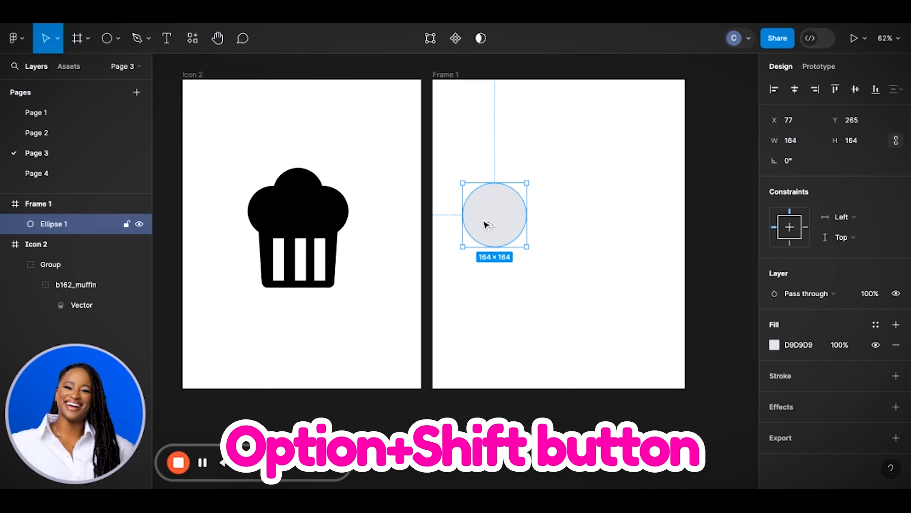
pyautogui.moveTo(488, 225); pyautogui.dragTo(564, 225)
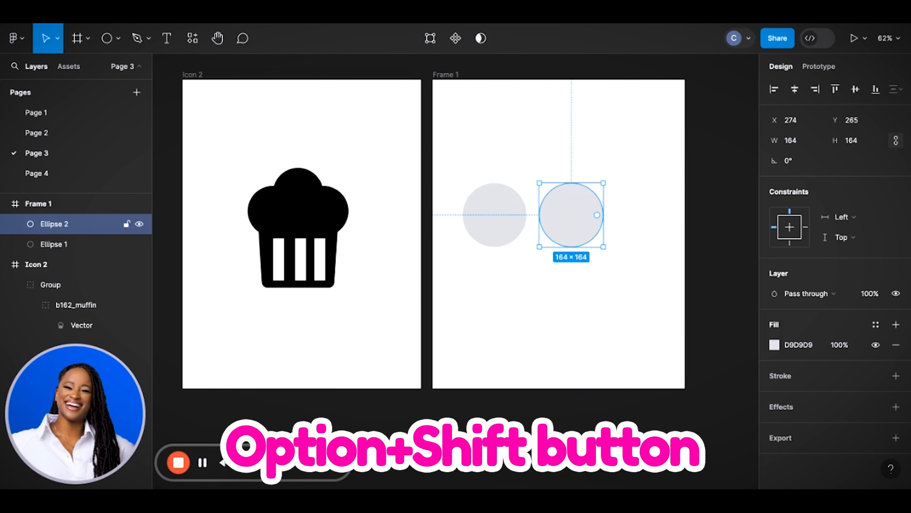
pyautogui.press('super+z')
pyautogui.press('alt')
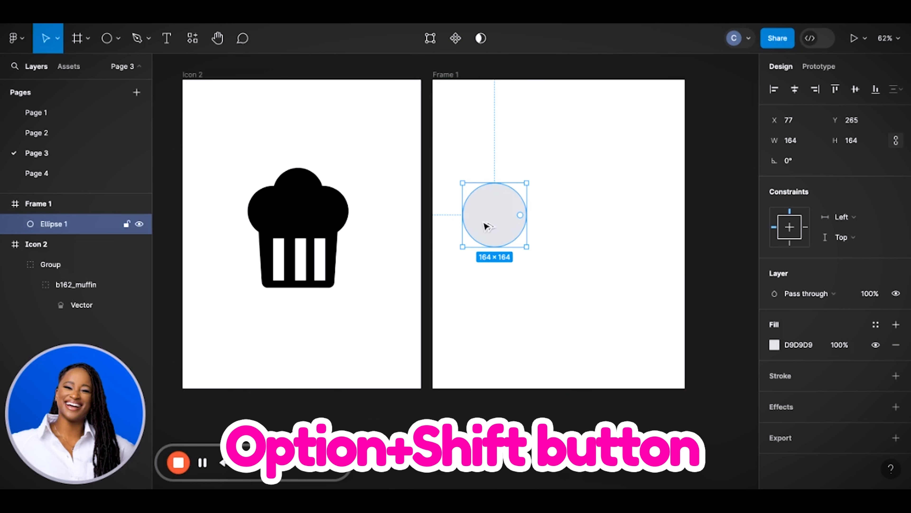
pyautogui.moveTo(484, 222); pyautogui.dragTo(571, 240)
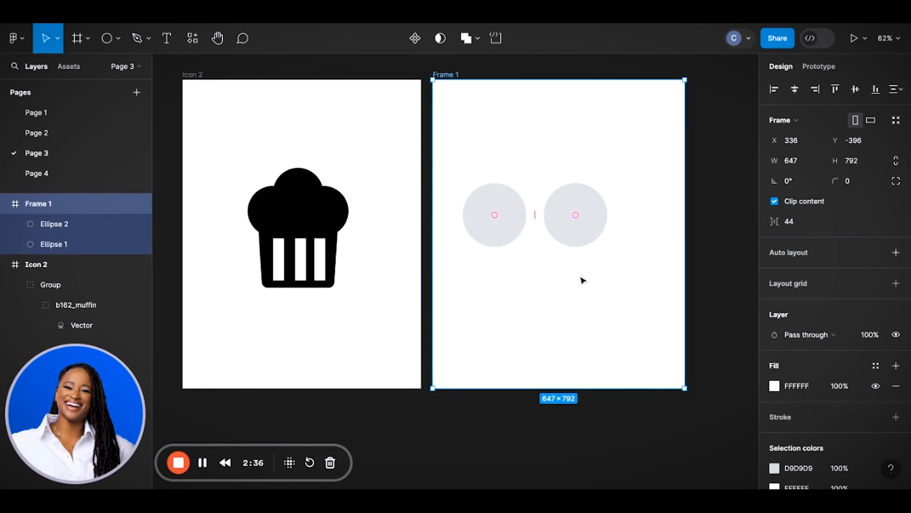
# Copy the right circle and place the pasted copy above and between the two circles, at about X 179, Y 156.
pyautogui.click(604, 216)
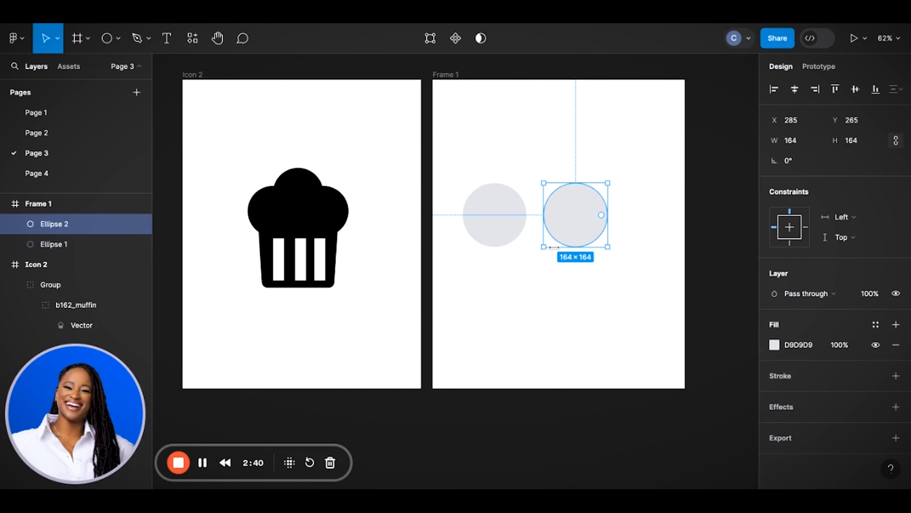
pyautogui.press('super+c')
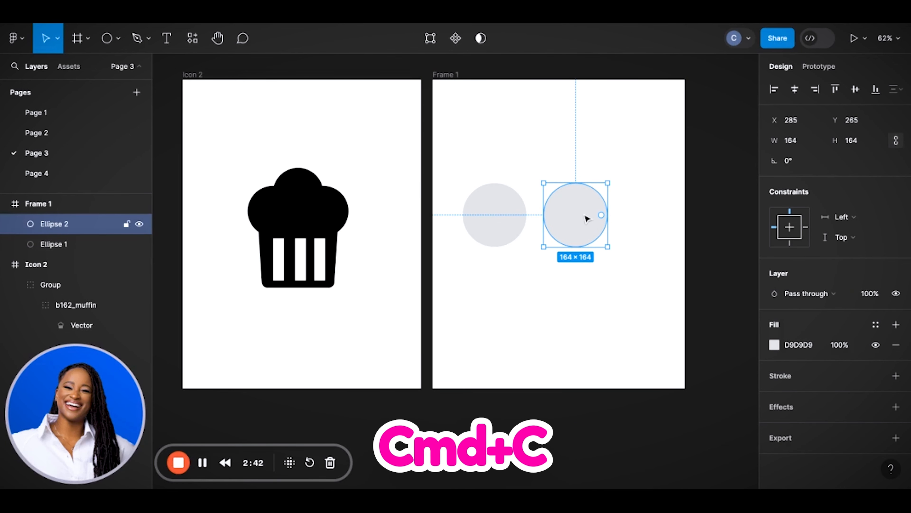
pyautogui.click(514, 129)
pyautogui.press('super+v')
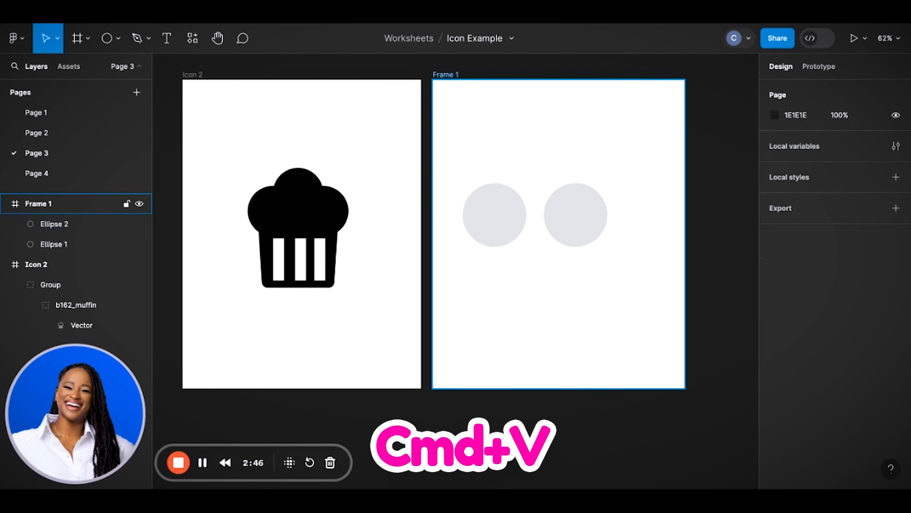
pyautogui.press('super+v')
pyautogui.moveTo(573, 201)
pyautogui.mouseDown()
pyautogui.moveTo(524, 282)
pyautogui.moveTo(525, 265)
pyautogui.moveTo(536, 257)
pyautogui.moveTo(529, 257)
pyautogui.moveTo(539, 277)
pyautogui.moveTo(541, 175)
pyautogui.moveTo(533, 189)
pyautogui.mouseUp()
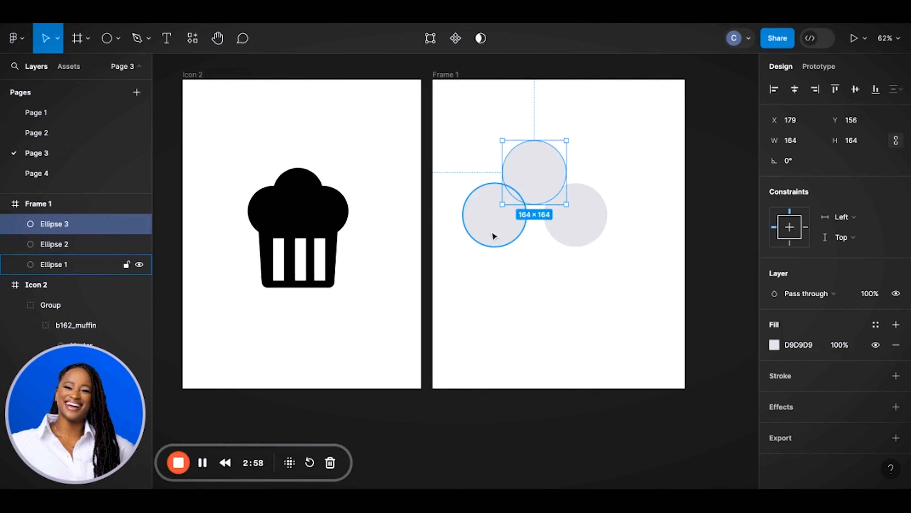
# Arrange the circles as a muffin top about 328 × 214, with two touching side by side and the third overlapping centrally above them.
pyautogui.moveTo(491, 233)
pyautogui.mouseDown()
pyautogui.moveTo(508, 223)
pyautogui.moveTo(491, 233)
pyautogui.moveTo(517, 283)
pyautogui.mouseUp()
pyautogui.moveTo(568, 228); pyautogui.dragTo(598, 285)
pyautogui.moveTo(527, 169); pyautogui.dragTo(527, 191)
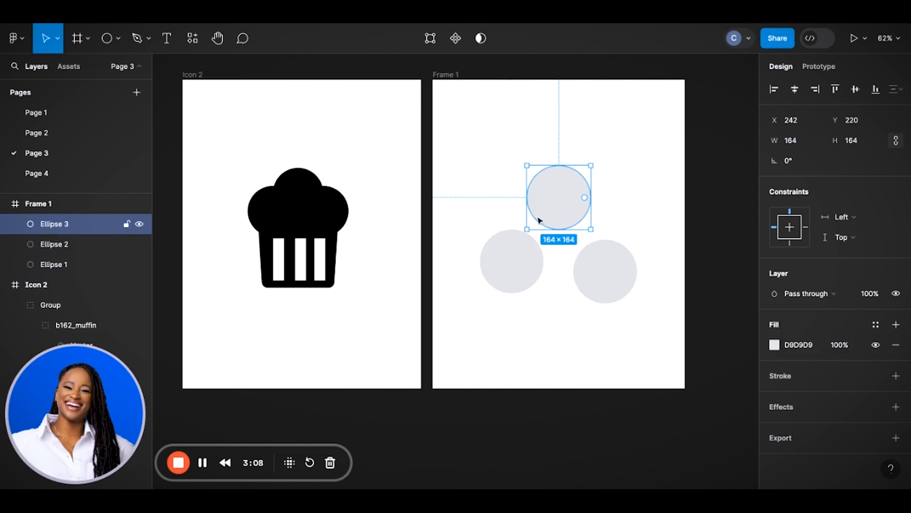
pyautogui.click(502, 274)
pyautogui.moveTo(507, 280); pyautogui.dragTo(530, 242)
pyautogui.click(641, 309)
pyautogui.moveTo(613, 281); pyautogui.dragTo(599, 226)
pyautogui.click(604, 344)
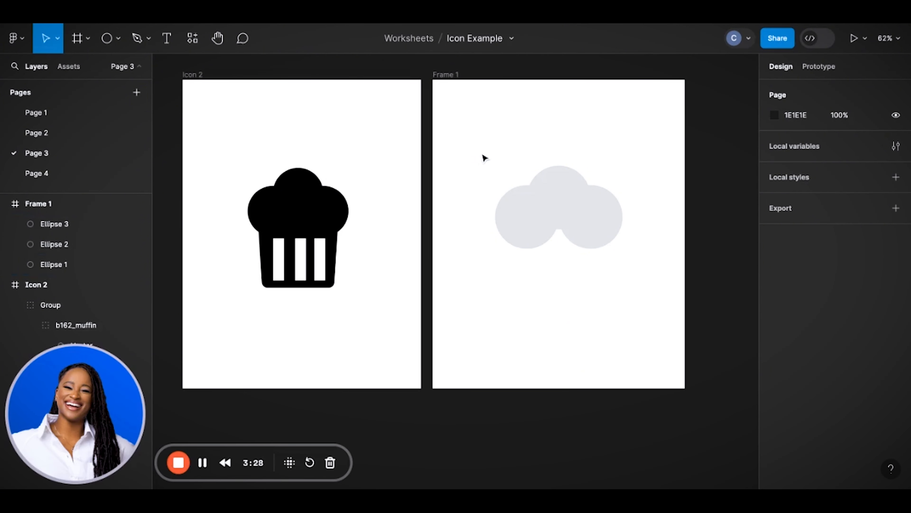
# Try merging the three circles with a Union selection, and undo the merge.
pyautogui.moveTo(471, 147); pyautogui.dragTo(631, 264)
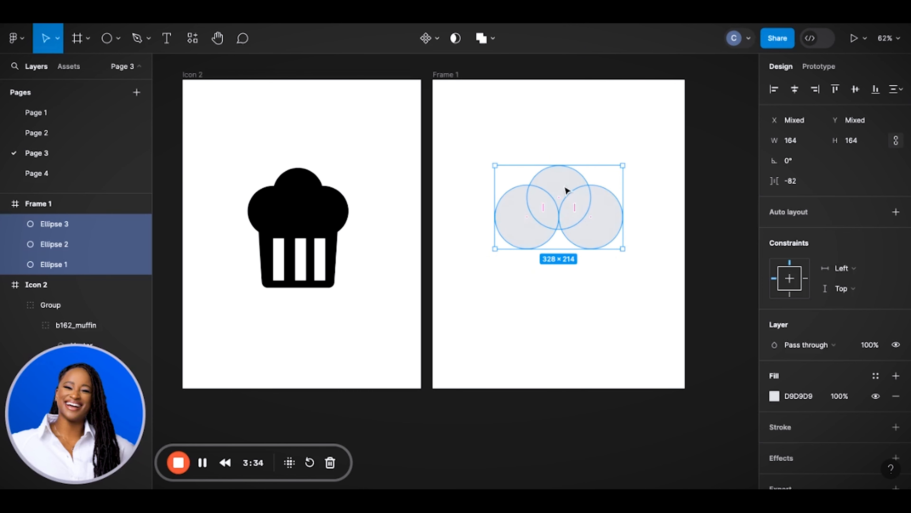
pyautogui.click(494, 40)
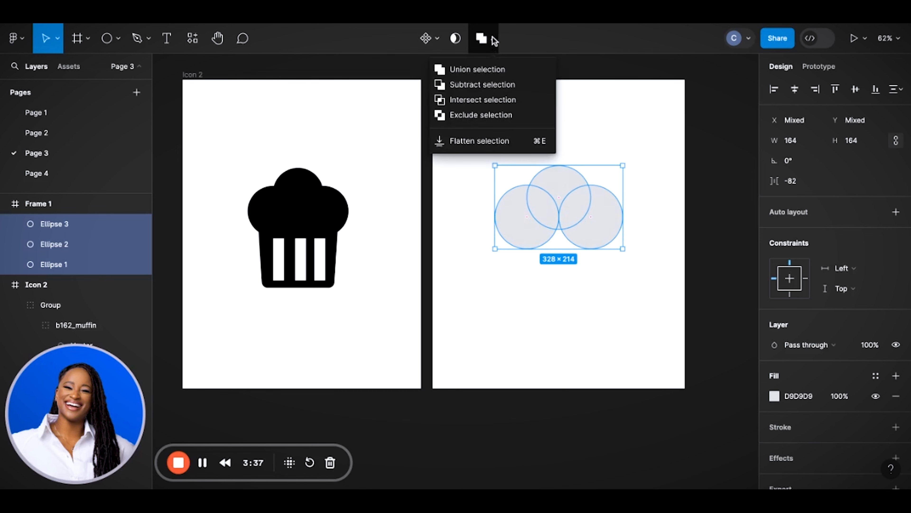
pyautogui.click(493, 69)
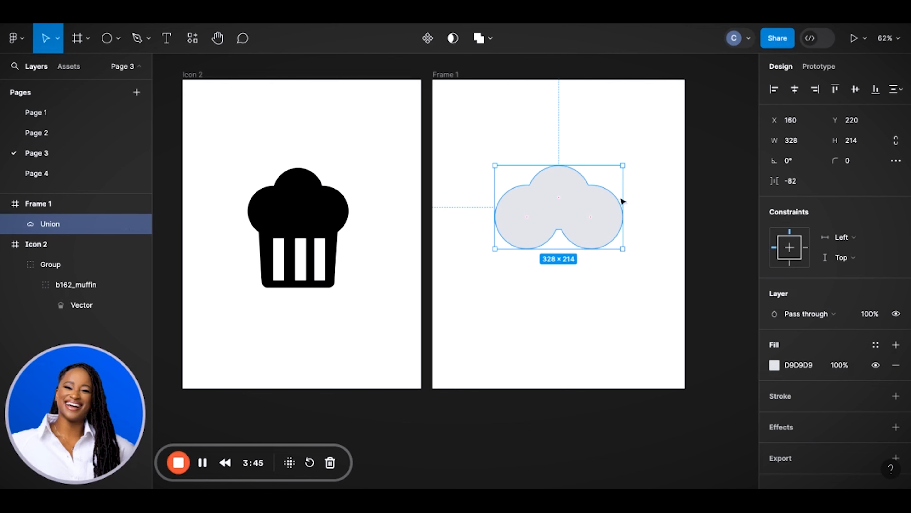
pyautogui.click(586, 279)
pyautogui.hotkey('ctrl', 'z')
pyautogui.hotkey('ctrl', 'z')
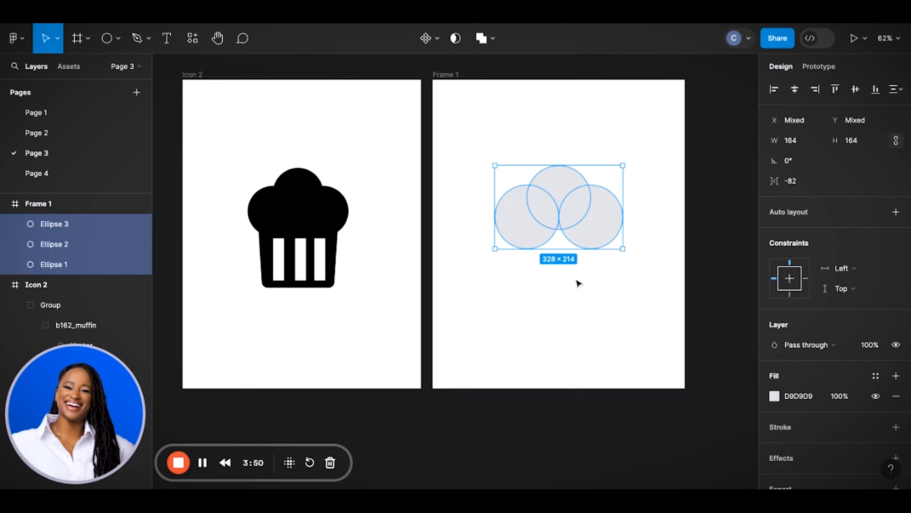
# Select all three overlapping circles and merge them into a single muffin-top shape with Union selection.
pyautogui.click(588, 135)
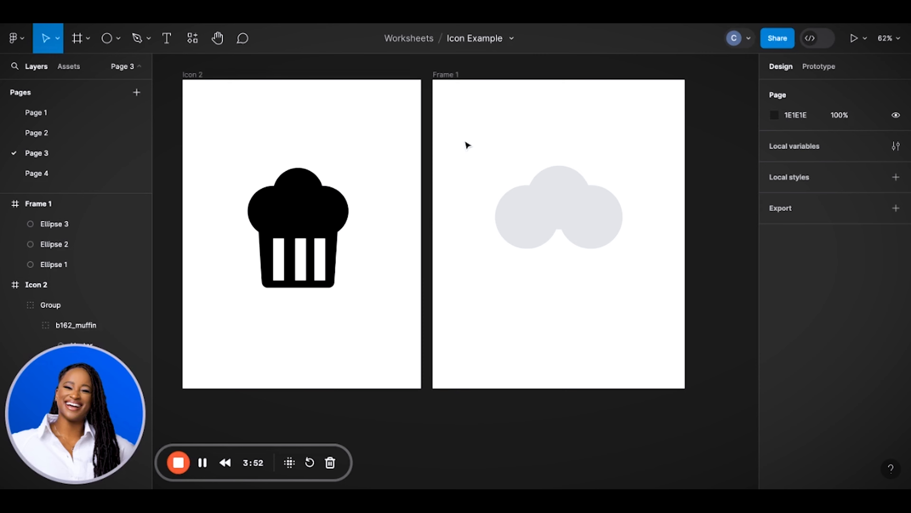
pyautogui.moveTo(465, 135); pyautogui.dragTo(639, 251)
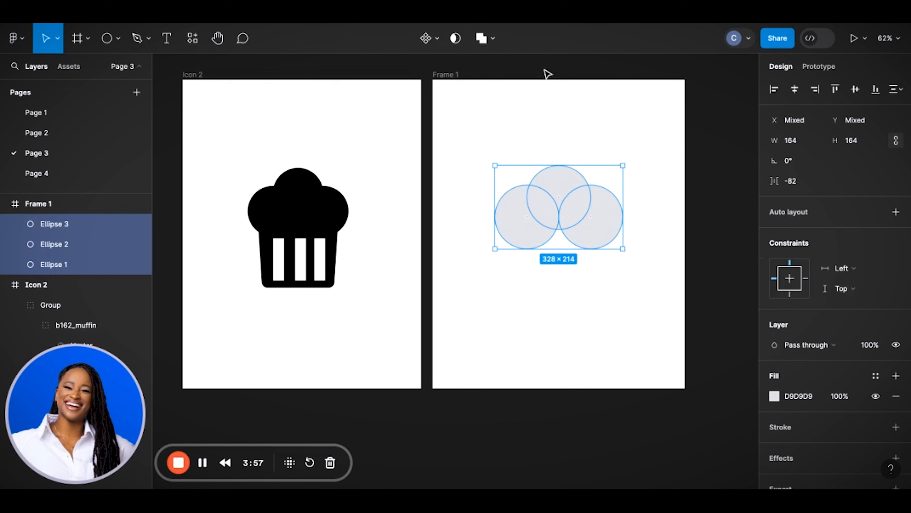
pyautogui.click(495, 38)
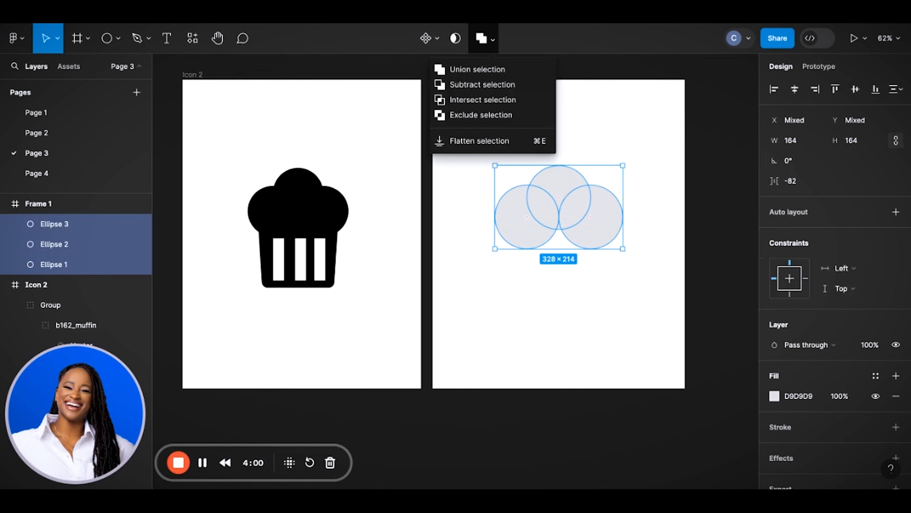
pyautogui.click(494, 68)
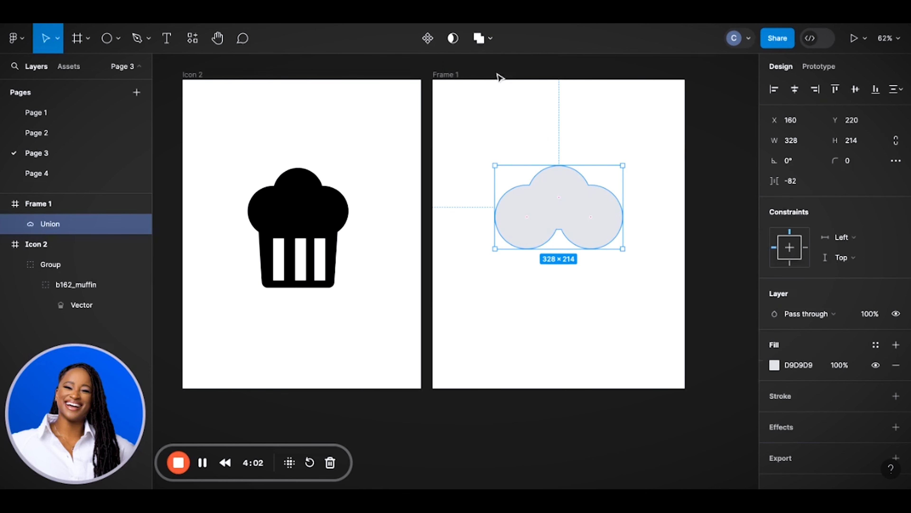
pyautogui.click(610, 131)
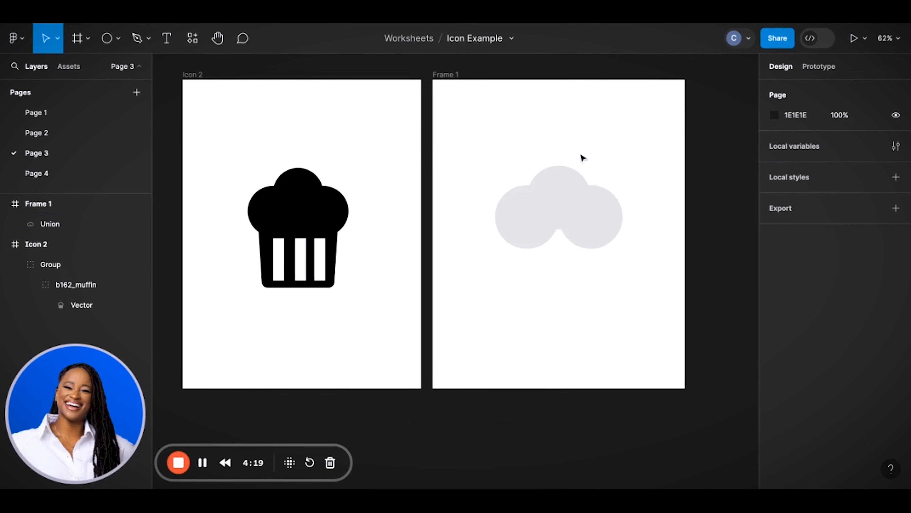
# Activate the Rectangle tool for drawing the muffin's base.
pyautogui.click(119, 40)
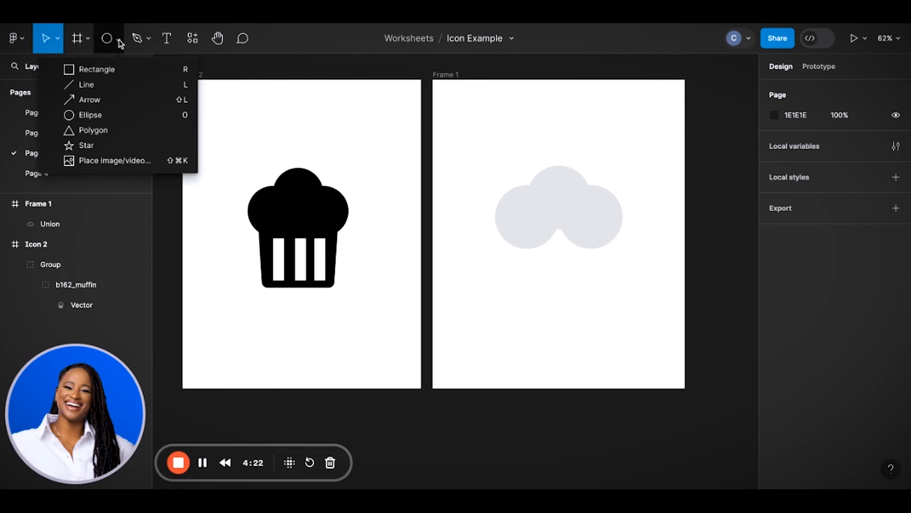
pyautogui.click(104, 66)
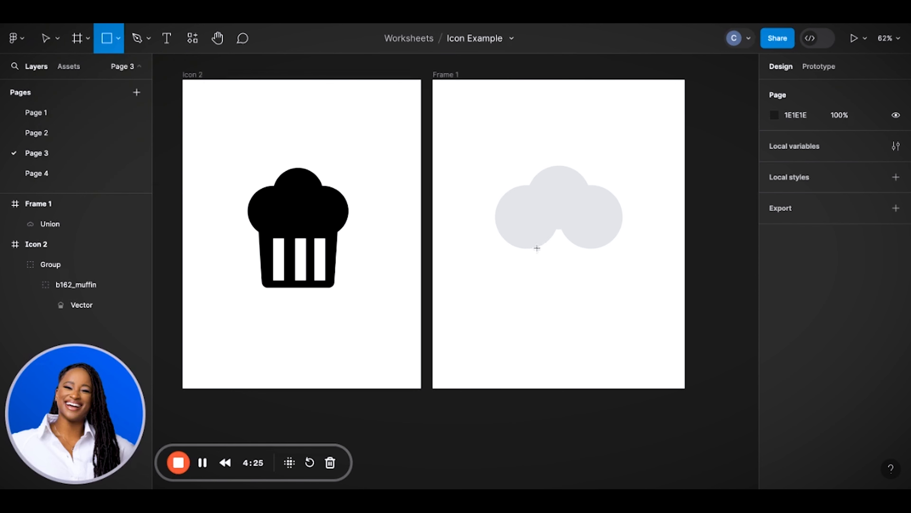
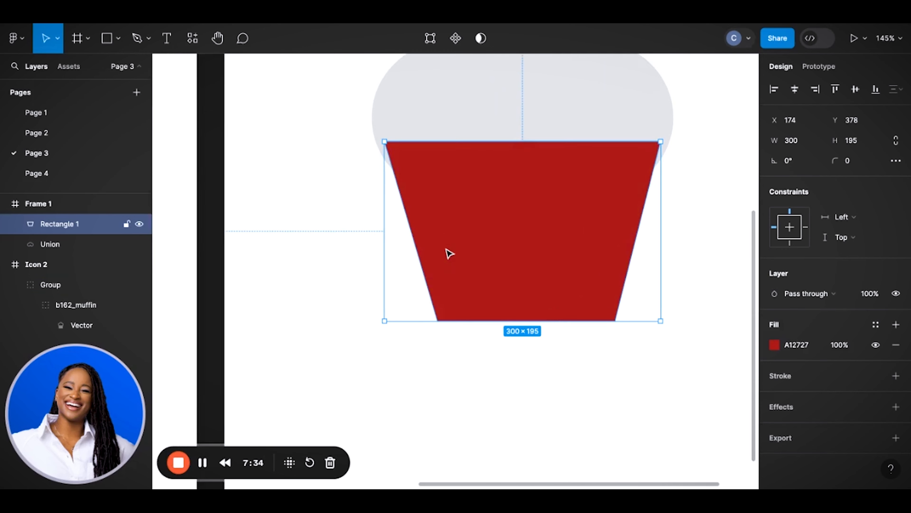
# Set the corner radius of the red tapered muffin base to 10.
pyautogui.hscroll(3, 448, 252)
pyautogui.scroll(1, 447, 252)
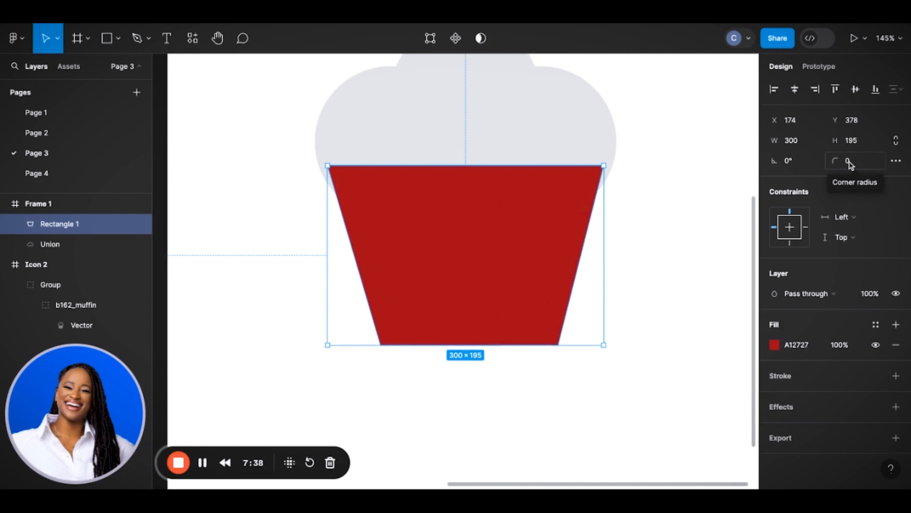
pyautogui.click(857, 164)
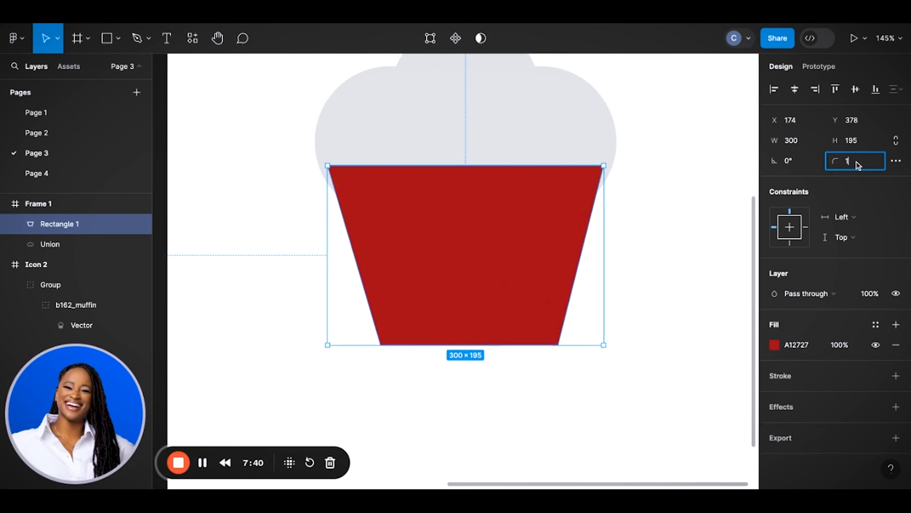
pyautogui.press('Return')
pyautogui.click(650, 400)
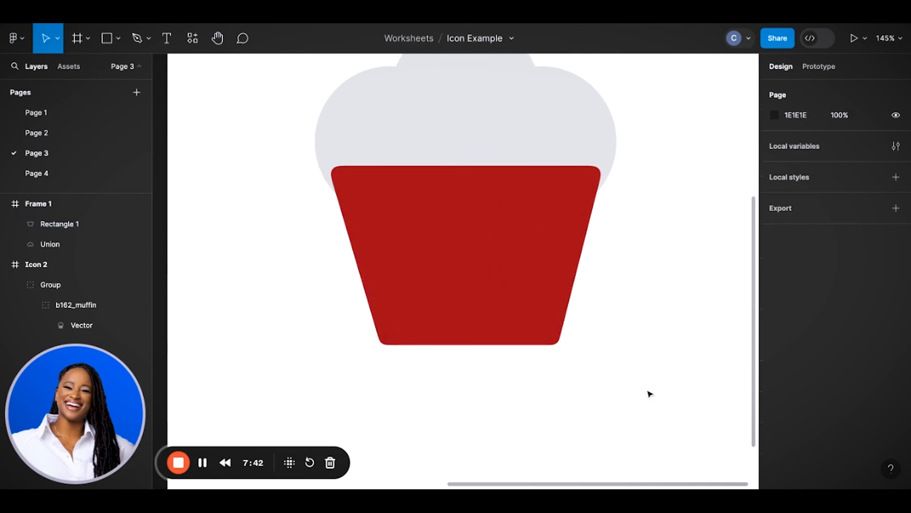
# Set the corner radius of the red tapered muffin base to 20.
pyautogui.click(556, 283)
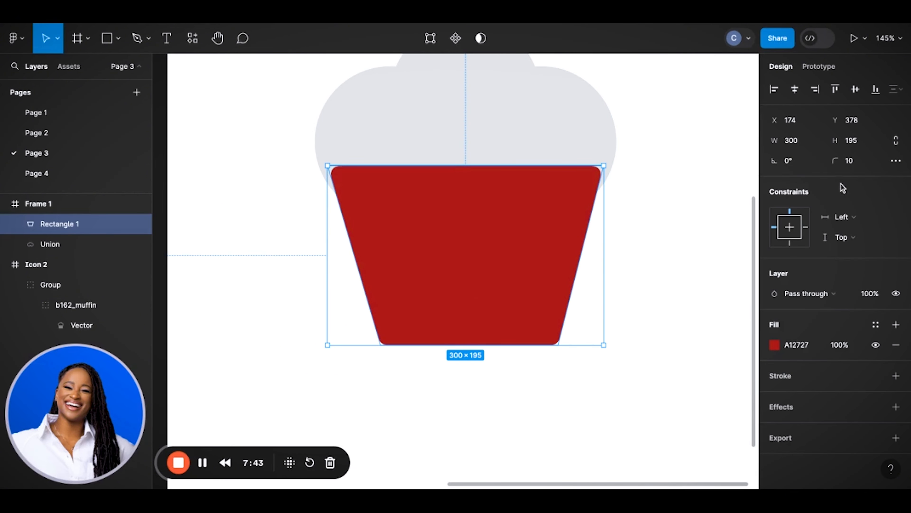
pyautogui.click(865, 165)
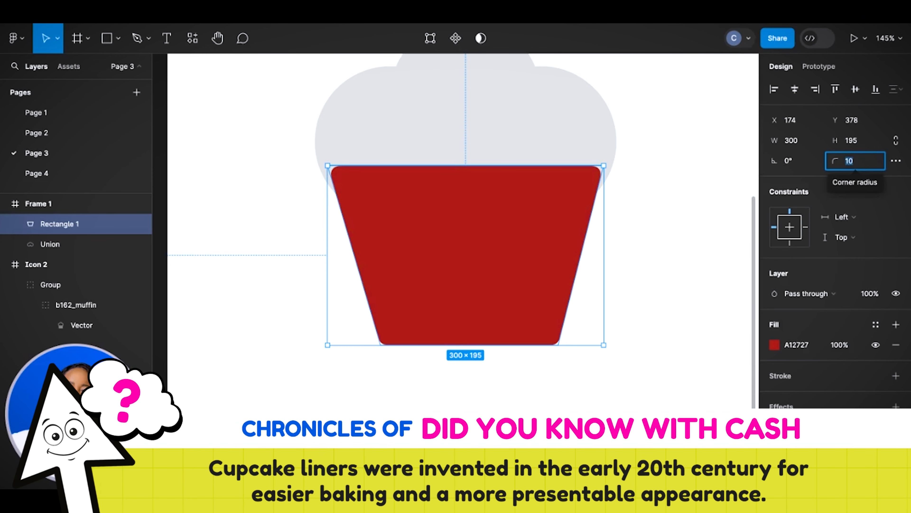
pyautogui.write('20')
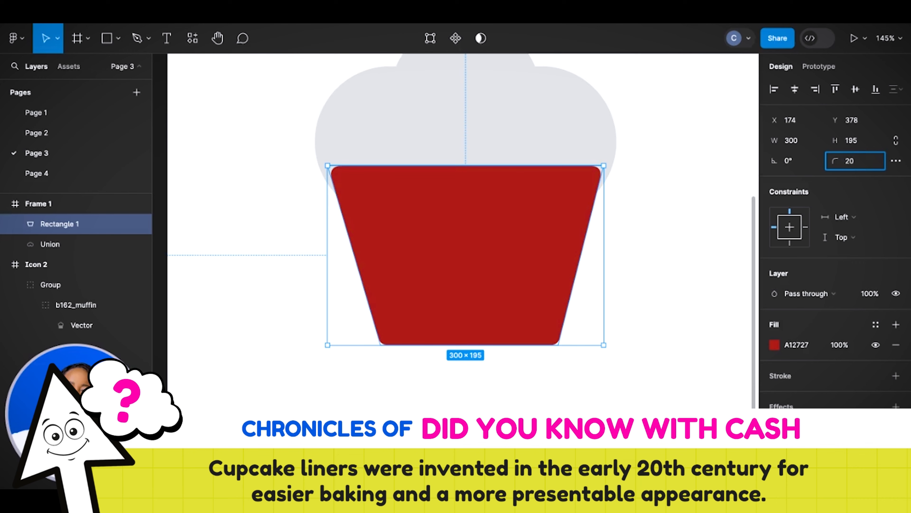
pyautogui.click(662, 285)
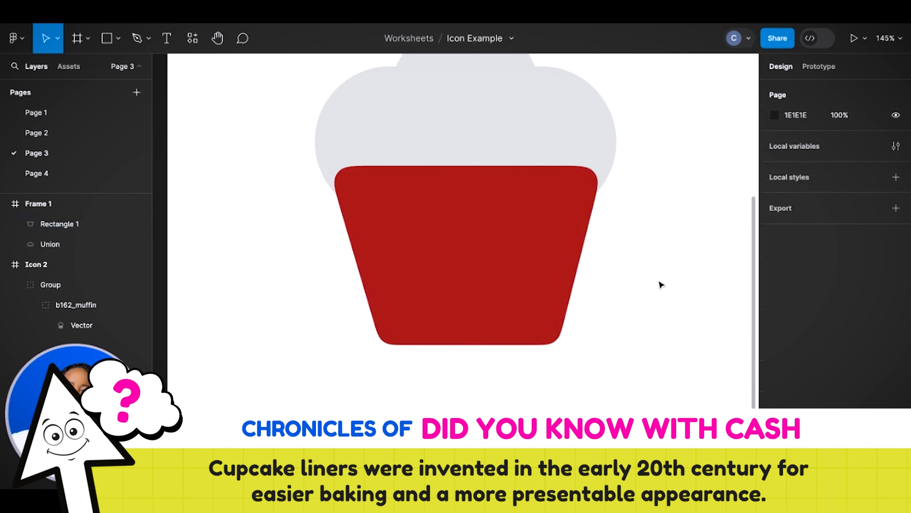
# Draw a light grey vertical stripe 37 wide and 139 high on the left part of the red muffin base.
pyautogui.scroll(-5, 662, 285)
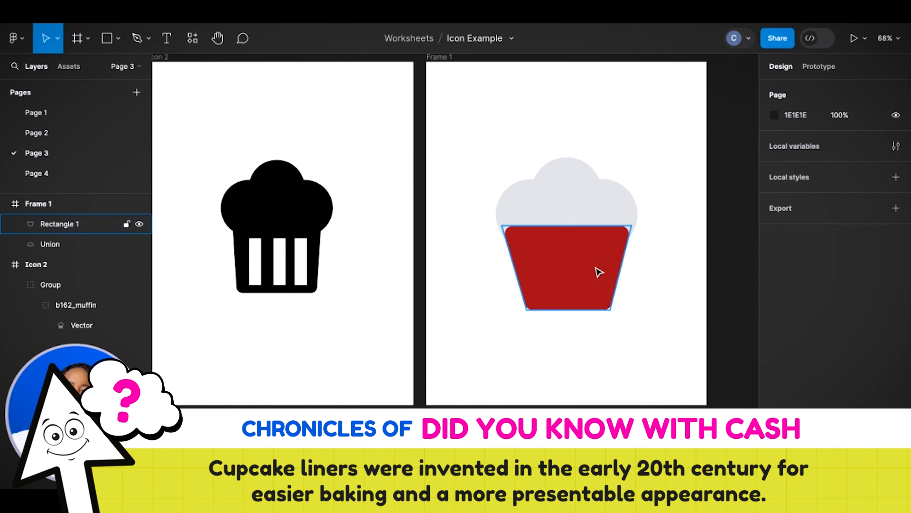
pyautogui.scroll(3, 590, 307)
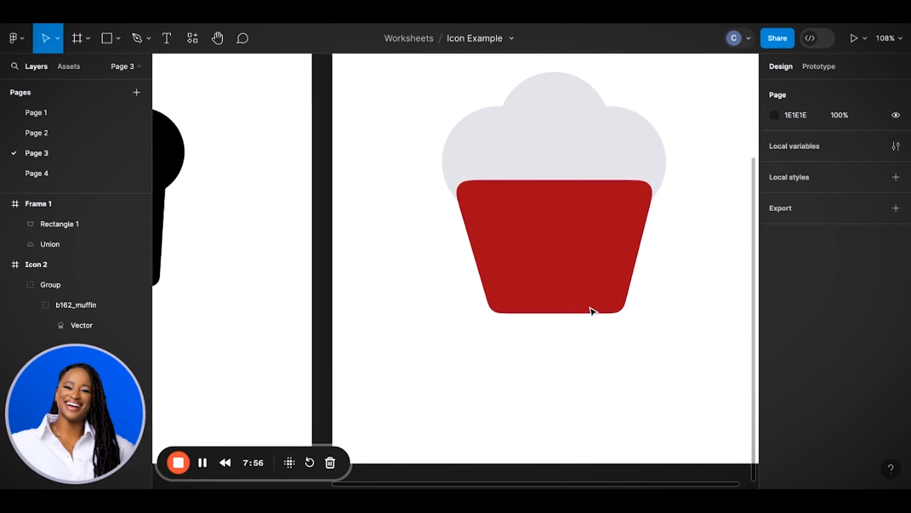
pyautogui.click(591, 266)
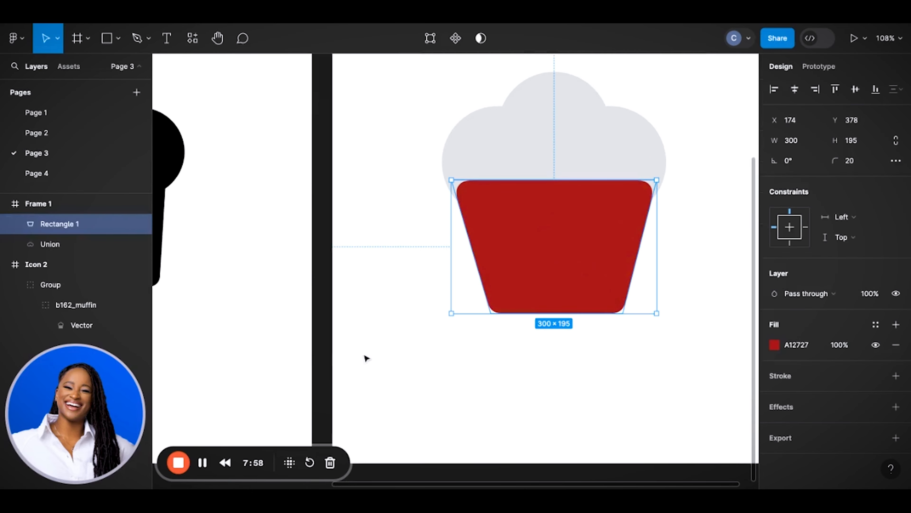
pyautogui.scroll(-4, 583, 257)
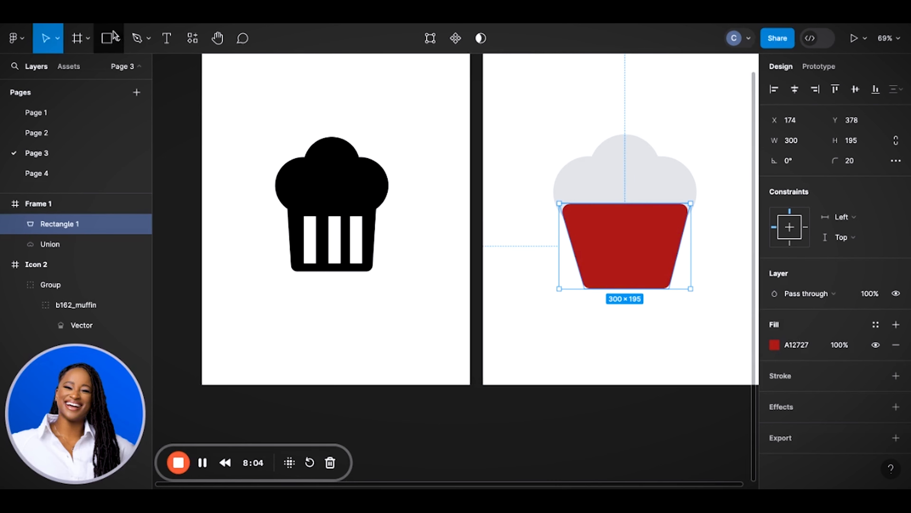
pyautogui.click(107, 39)
pyautogui.scroll(5, 567, 220)
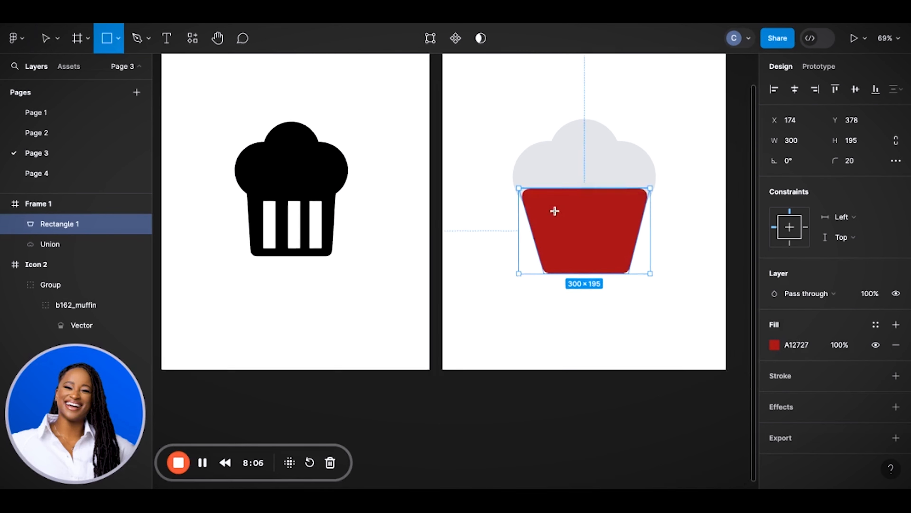
pyautogui.moveTo(367, 175)
pyautogui.mouseDown()
pyautogui.moveTo(388, 312)
pyautogui.moveTo(391, 265)
pyautogui.mouseUp()
pyautogui.click(418, 231)
pyautogui.moveTo(385, 224)
pyautogui.mouseDown()
pyautogui.moveTo(518, 252)
pyautogui.moveTo(497, 249)
pyautogui.moveTo(578, 249)
pyautogui.moveTo(499, 245)
pyautogui.mouseUp()
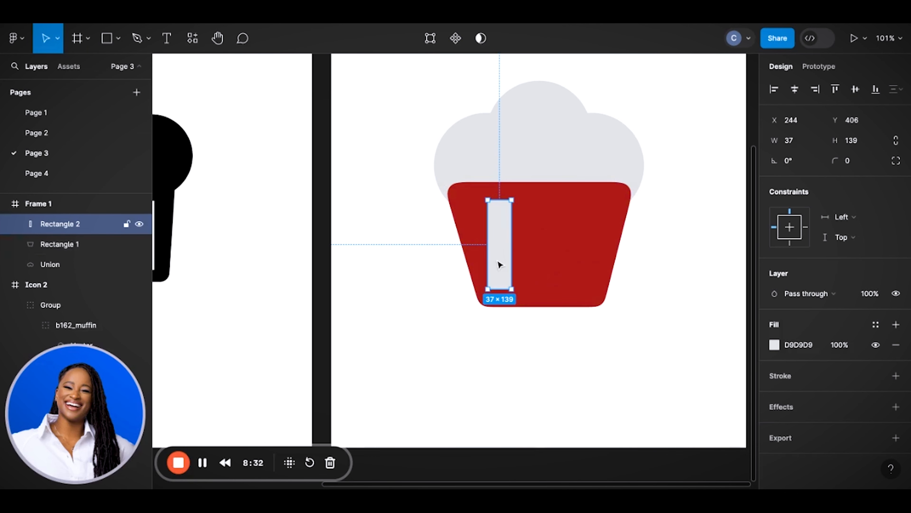
# Duplicate the stripe twice and line the copies up to its right across the red base with gaps of 24.
pyautogui.press('super+c')
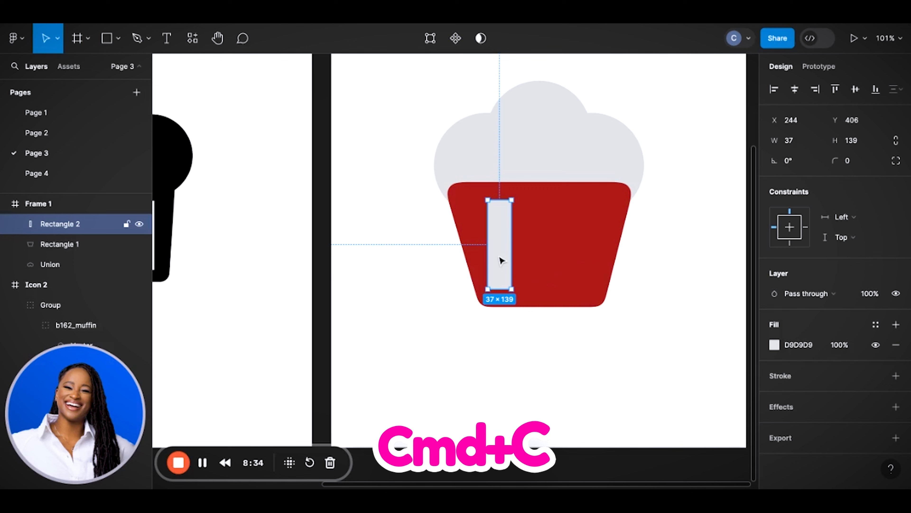
pyautogui.press('super+v')
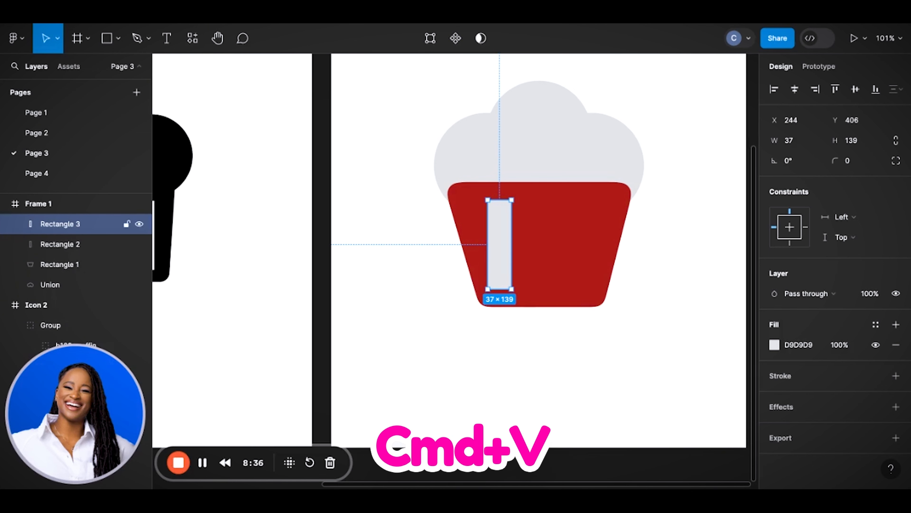
pyautogui.moveTo(499, 245); pyautogui.dragTo(539, 245)
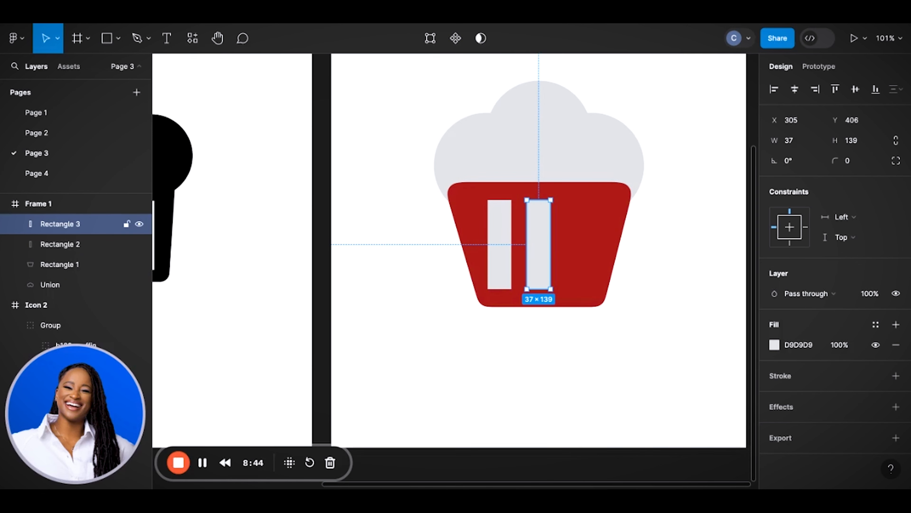
pyautogui.press('super+d')
pyautogui.moveTo(538, 244); pyautogui.dragTo(579, 244)
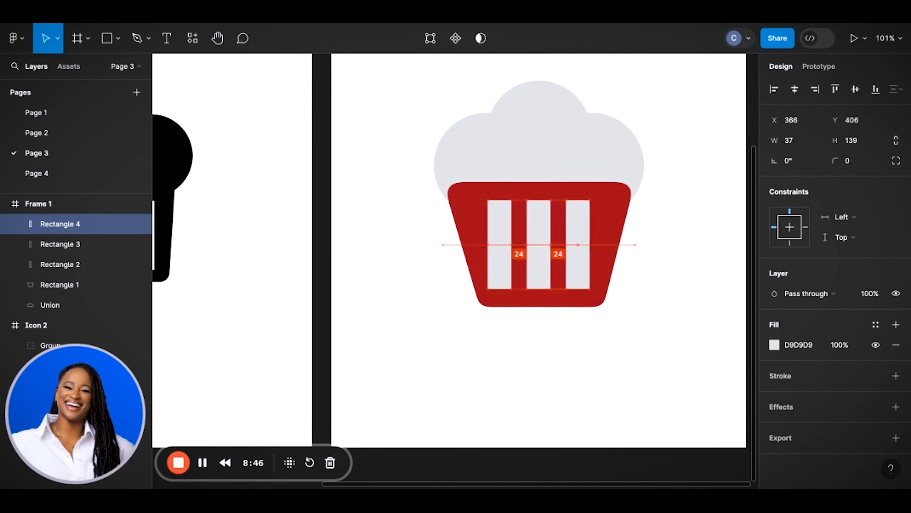
pyautogui.click(587, 397)
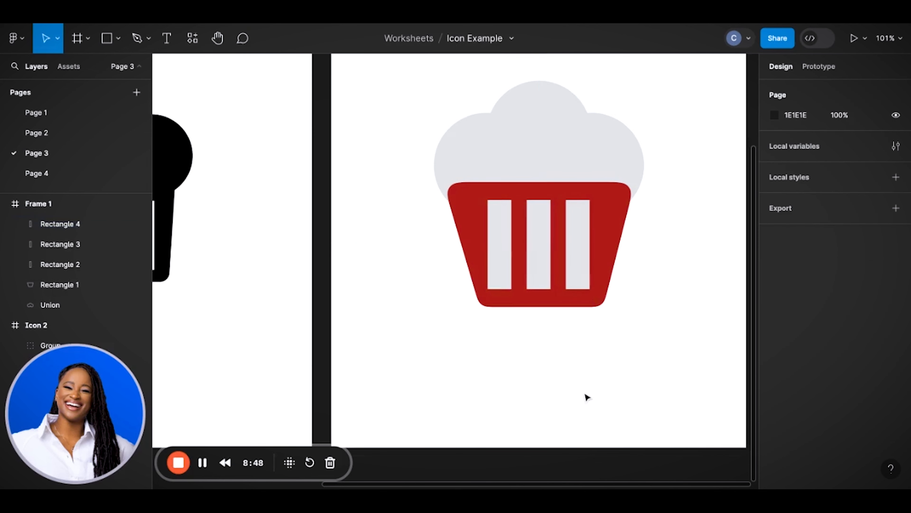
# Try cutting the three stripes out of the red muffin base with Subtract selection.
pyautogui.scroll(-5, 587, 397)
pyautogui.scroll(4, 587, 397)
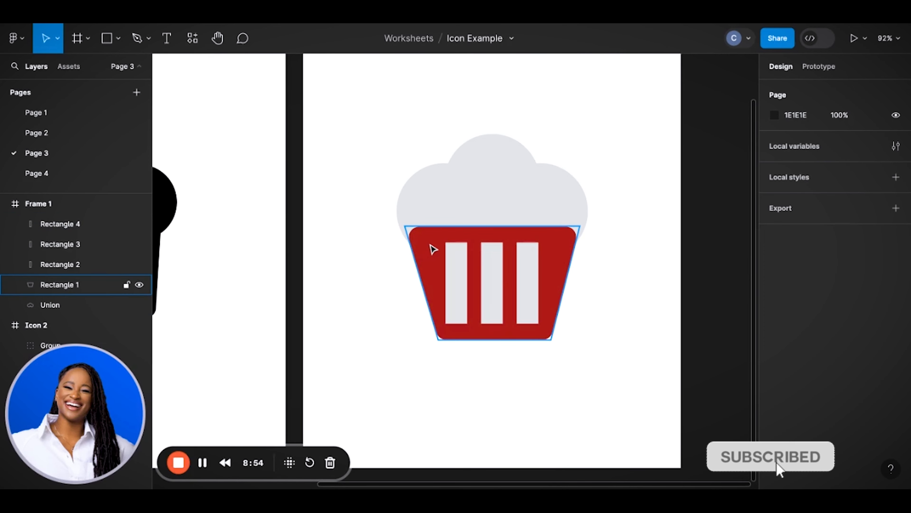
pyautogui.click(434, 248)
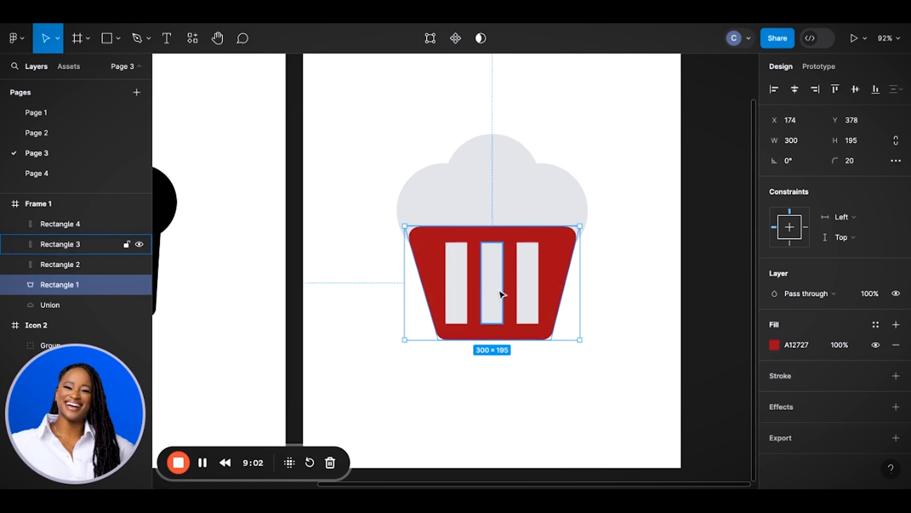
pyautogui.keyDown('shift'); pyautogui.click(455, 297); pyautogui.keyUp('shift')
pyautogui.keyDown('shift'); pyautogui.click(504, 275); pyautogui.keyUp('shift')
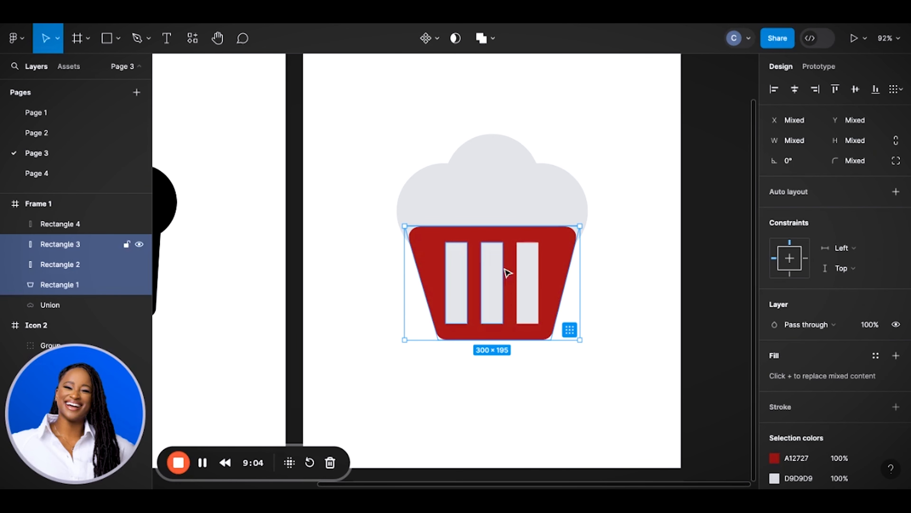
pyautogui.keyDown('shift'); pyautogui.click(531, 266); pyautogui.keyUp('shift')
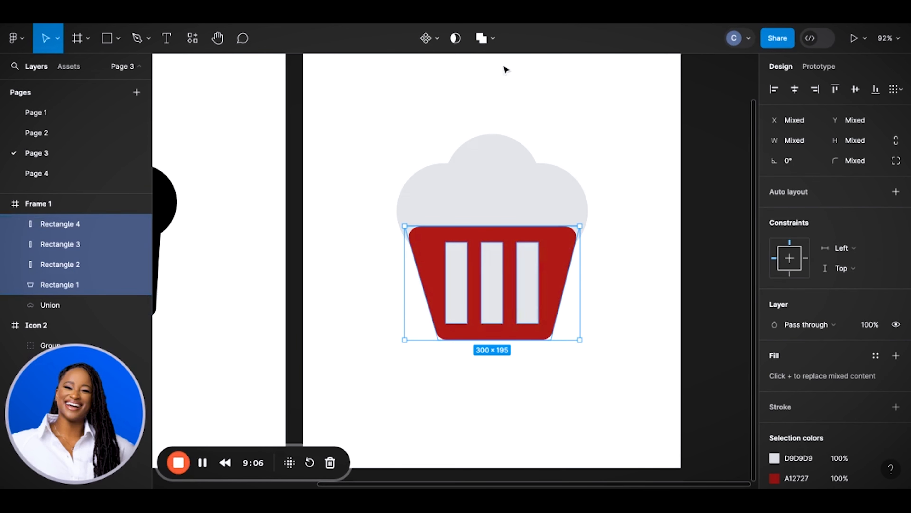
pyautogui.click(495, 40)
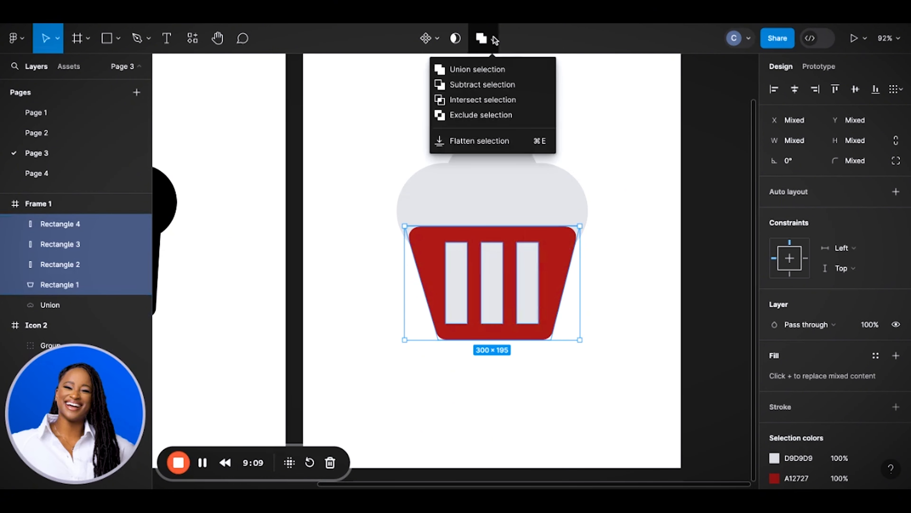
pyautogui.click(510, 86)
pyautogui.click(623, 124)
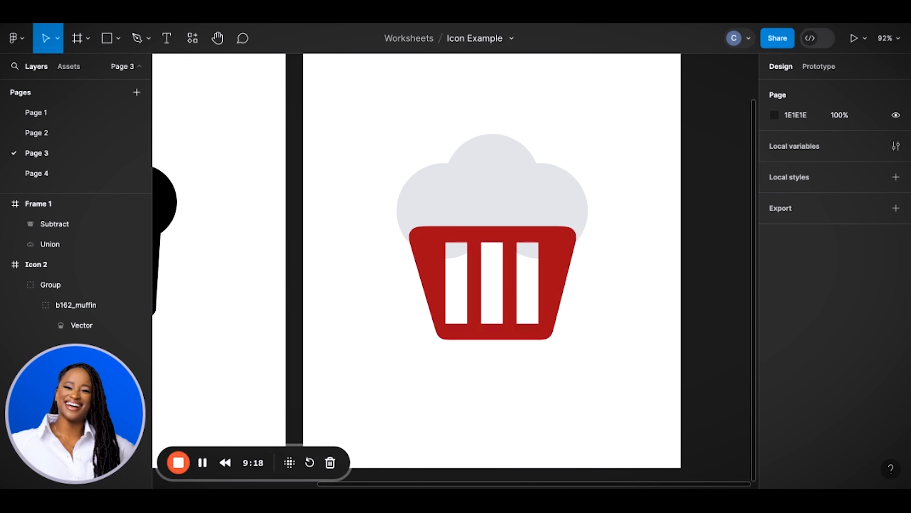
# Undo the subtraction to get the red base and the three stripes back as separate shapes.
pyautogui.click(54, 224)
pyautogui.hotkey('ctrl', 'shift', 'g')
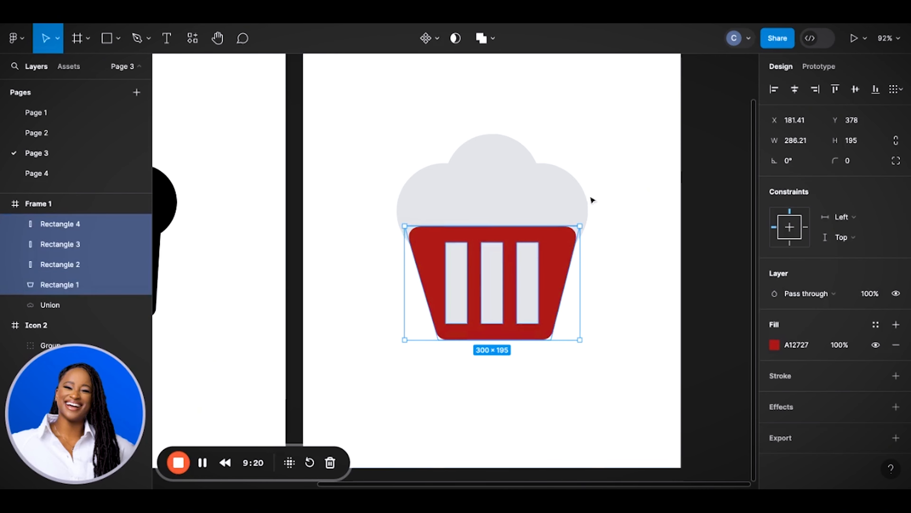
pyautogui.click(567, 411)
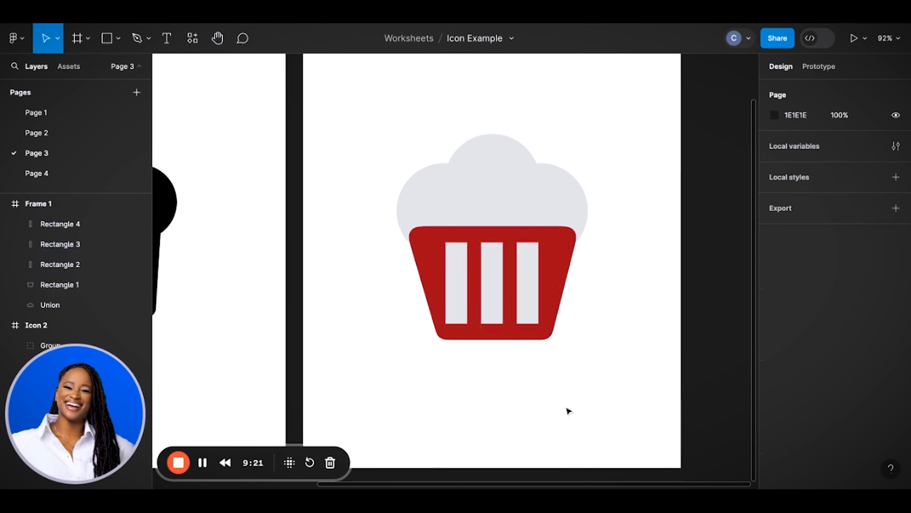
# Select the red base together with its three stripes and cut the stripes out with Subtract selection.
pyautogui.click(434, 253)
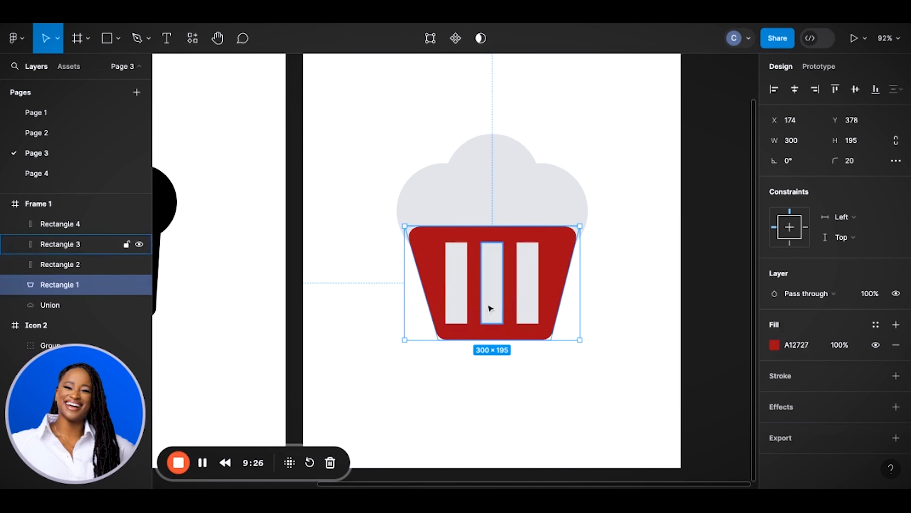
pyautogui.keyDown('shift'); pyautogui.click(458, 306); pyautogui.keyUp('shift')
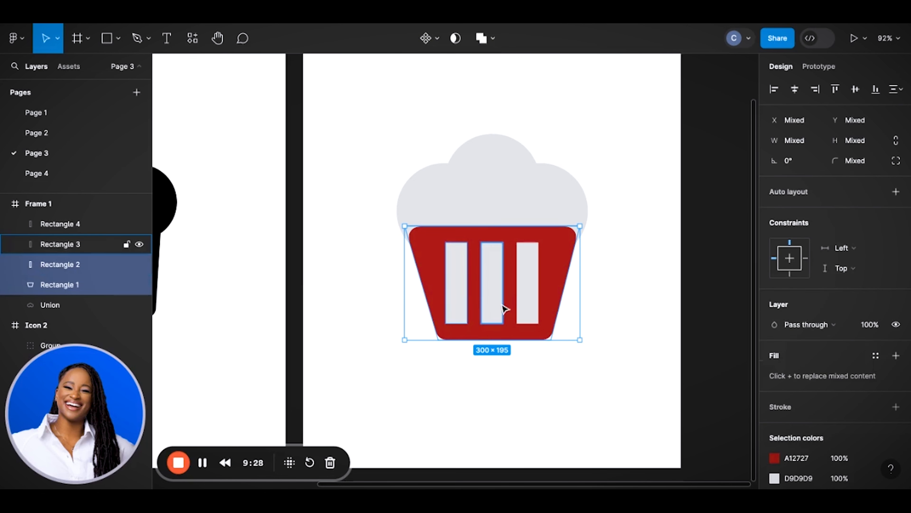
pyautogui.keyDown('shift'); pyautogui.click(496, 295); pyautogui.keyUp('shift')
pyautogui.keyDown('shift'); pyautogui.click(538, 304); pyautogui.keyUp('shift')
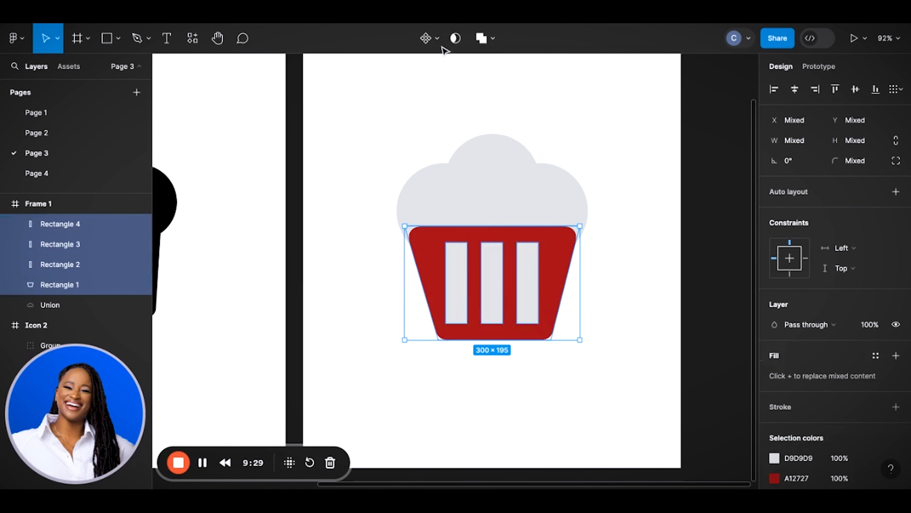
pyautogui.click(494, 41)
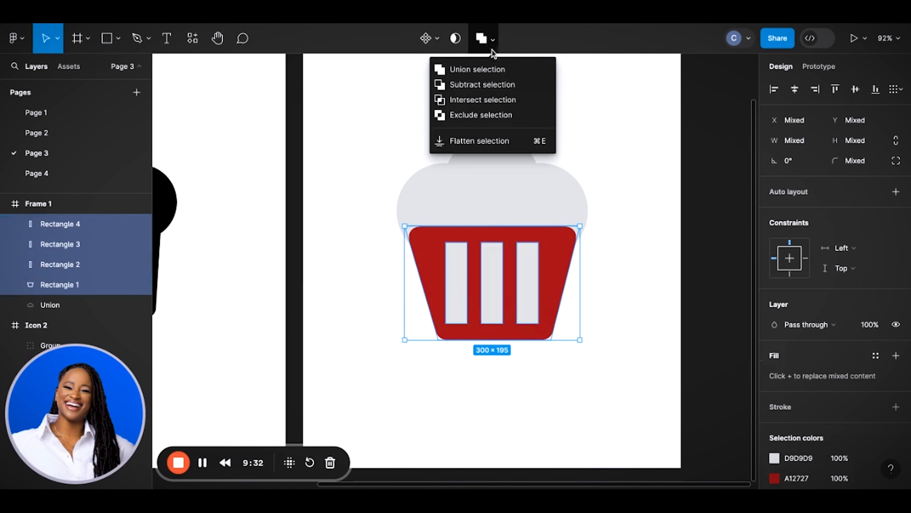
pyautogui.click(514, 84)
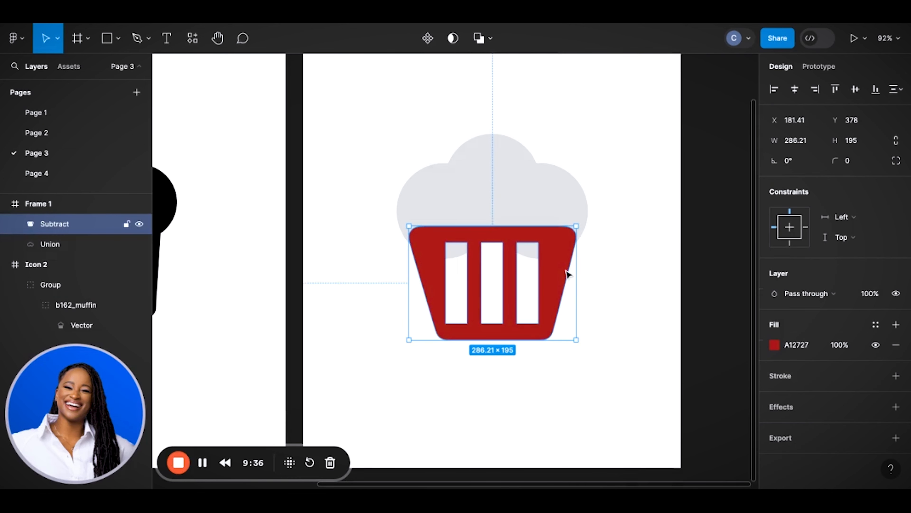
# Move the cut-out muffin base straight down to Y 409 so its stripe openings clear the muffin top.
pyautogui.press('Down')
pyautogui.press('Down')
pyautogui.press('Down')
pyautogui.press('Down')
pyautogui.press('Down')
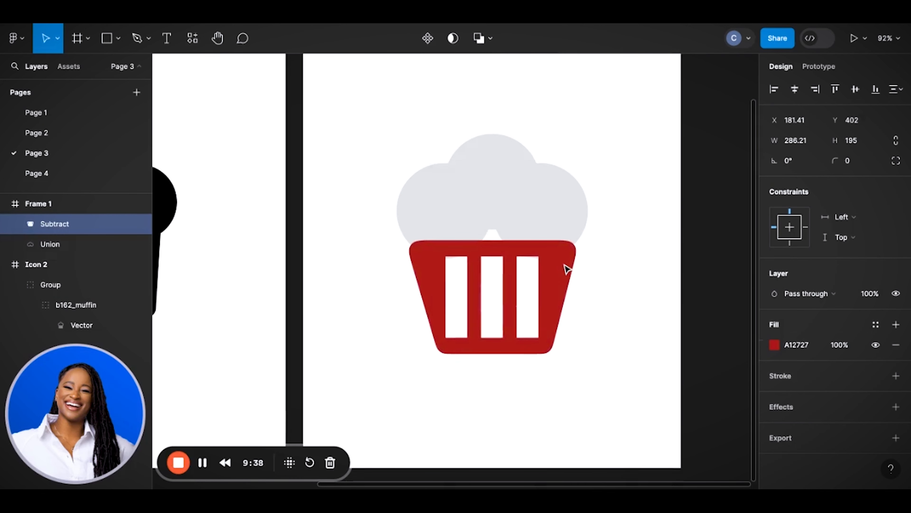
pyautogui.press('Down')
pyautogui.press('Down')
pyautogui.press('Down')
pyautogui.press('Down')
pyautogui.press('Down')
pyautogui.press('Down')
pyautogui.press('Down')
pyautogui.press('Down')
pyautogui.press('Down')
pyautogui.press('Down')
pyautogui.press('Down')
pyautogui.press('Down')
pyautogui.press('Down')
pyautogui.press('Down')
pyautogui.press('Down')
pyautogui.press('Down')
pyautogui.press('Down')
pyautogui.press('Down')
pyautogui.press('Down')
pyautogui.press('Down')
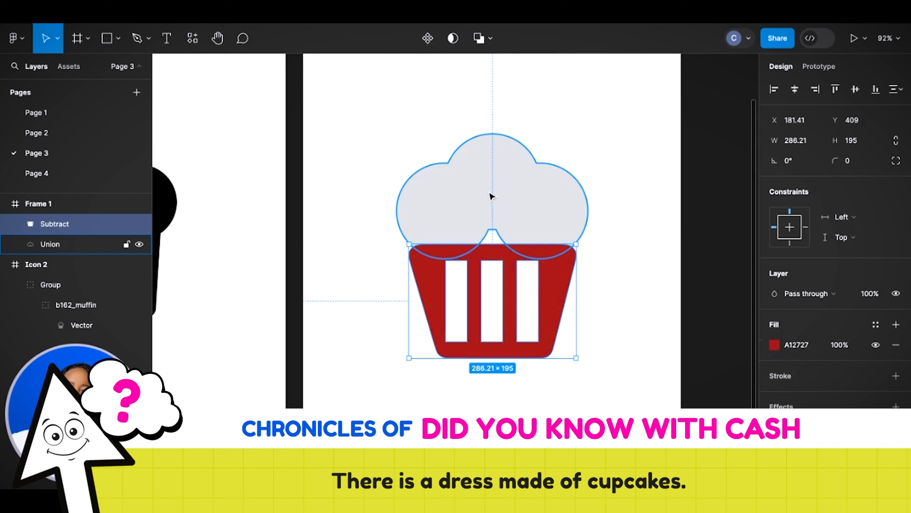
pyautogui.click(592, 157)
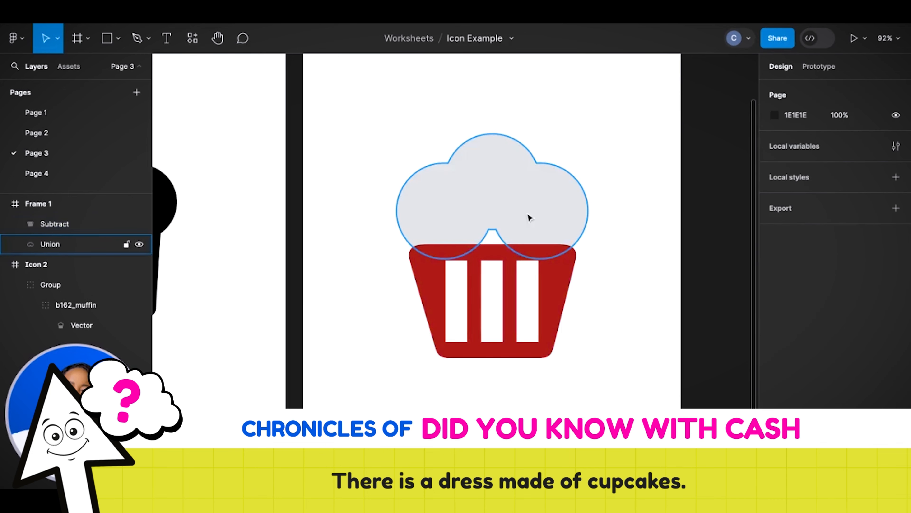
# Cover the white gap between the lower circles of the muffin top with a light grey rectangle just above the base.
pyautogui.scroll(5, 528, 218)
pyautogui.click(465, 231)
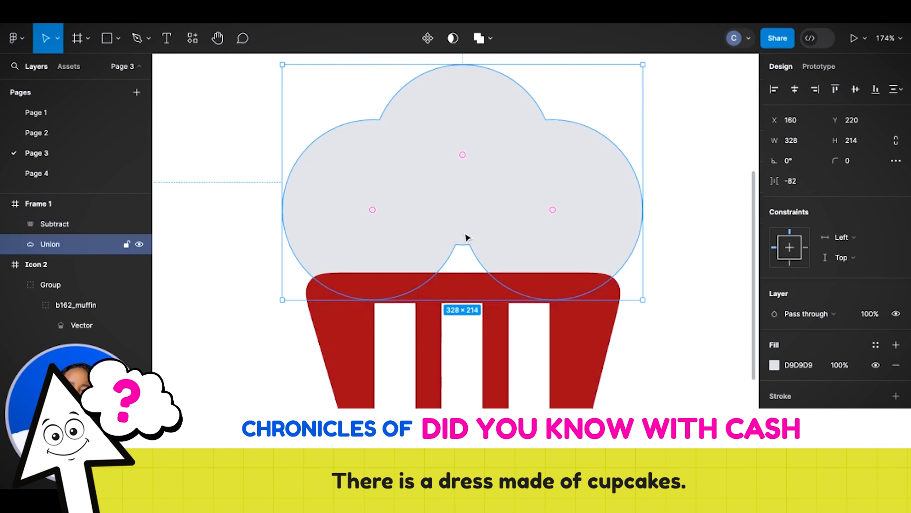
pyautogui.doubleClick(465, 238)
pyautogui.click(623, 131)
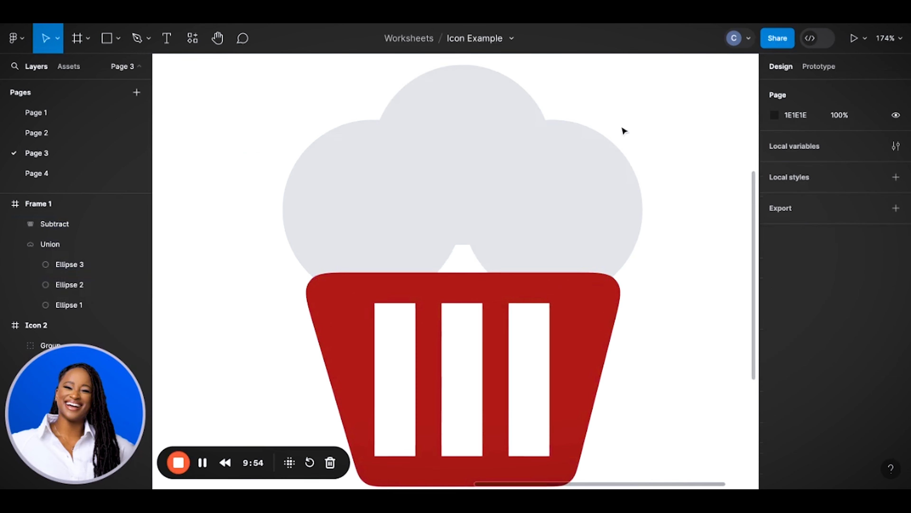
pyautogui.scroll(-4, 628, 137)
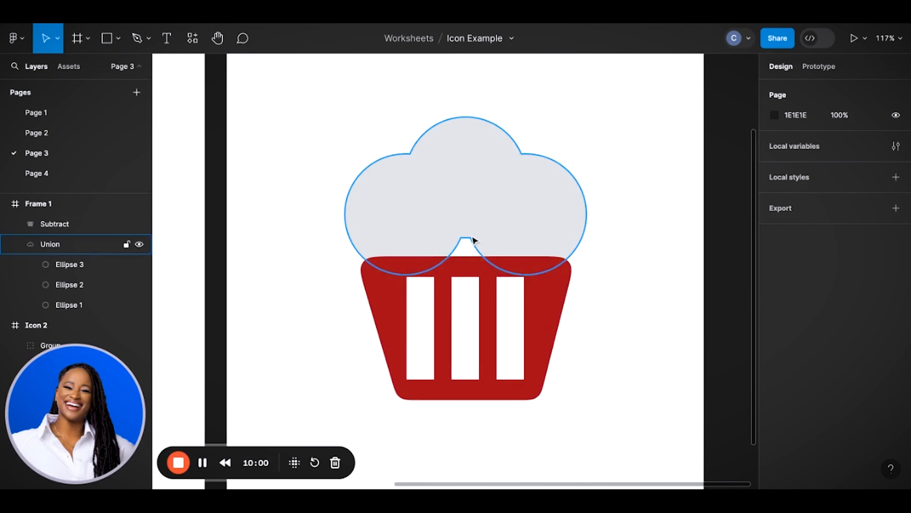
pyautogui.click(107, 39)
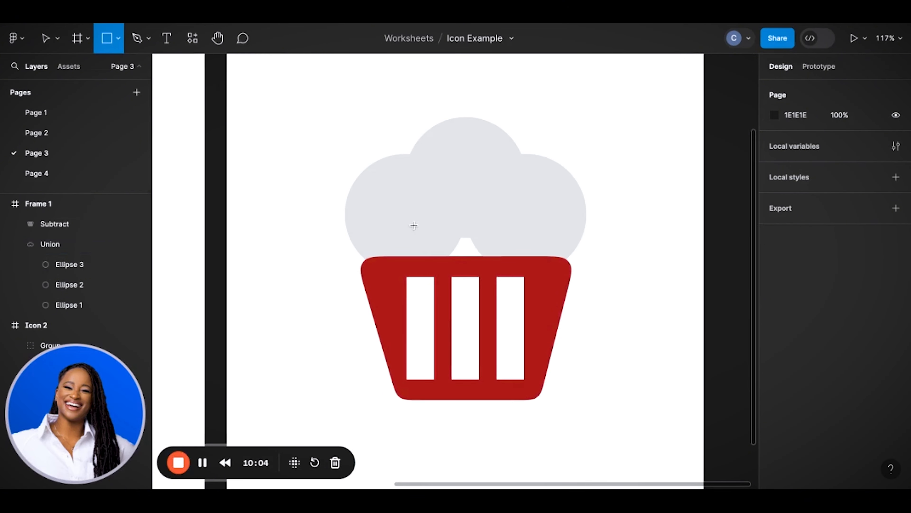
pyautogui.moveTo(411, 225); pyautogui.dragTo(508, 256)
pyautogui.click(662, 248)
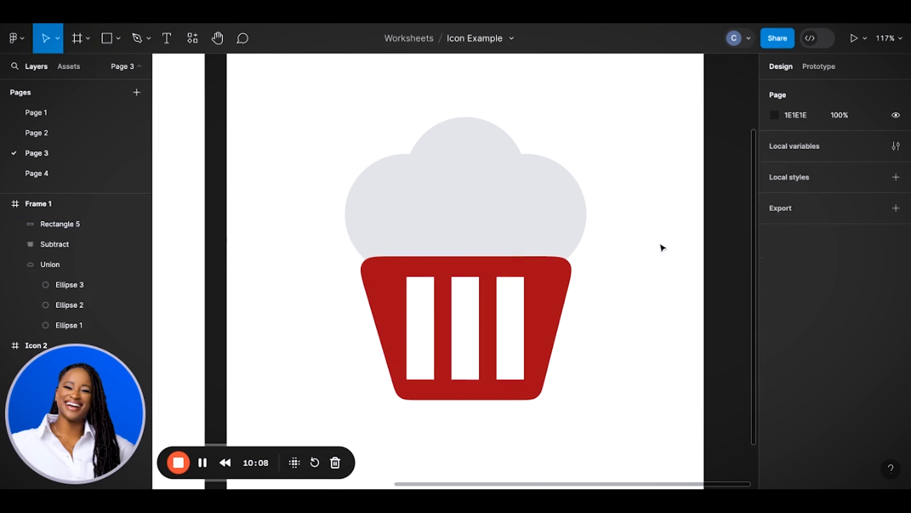
# Change the red muffin base's fill to the same light grey as the muffin top.
pyautogui.scroll(-5, 667, 249)
pyautogui.scroll(3, 684, 255)
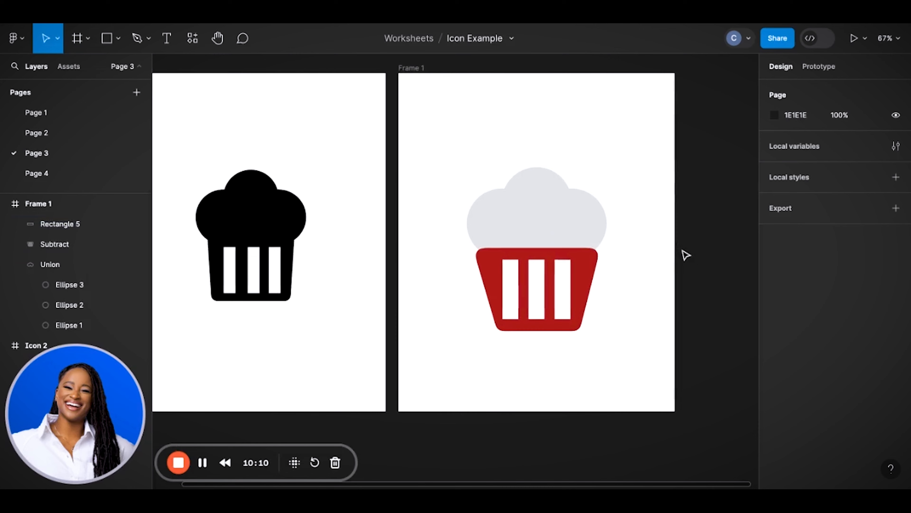
pyautogui.click(593, 272)
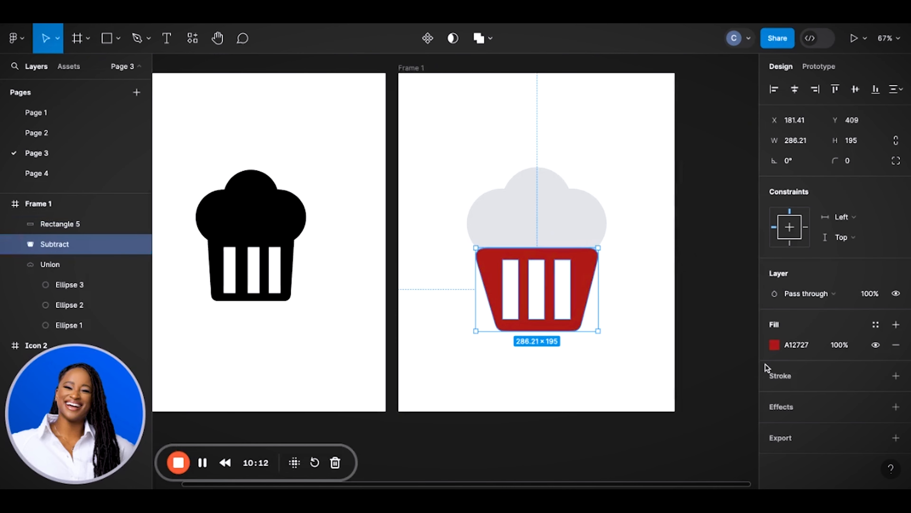
pyautogui.click(775, 346)
pyautogui.click(652, 418)
pyautogui.click(549, 399)
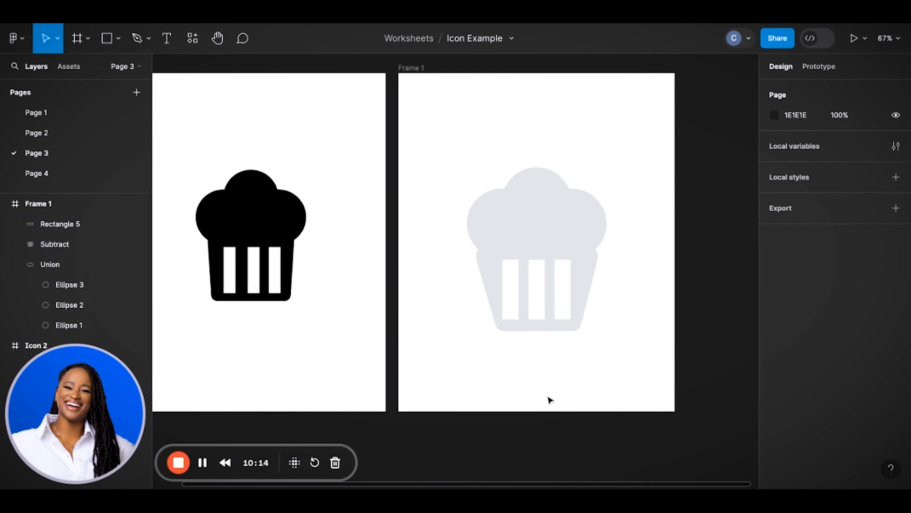
# Merge the light grey filler rectangle with the muffin top's joined circles into one shape using Union selection.
pyautogui.scroll(1, 640, 339)
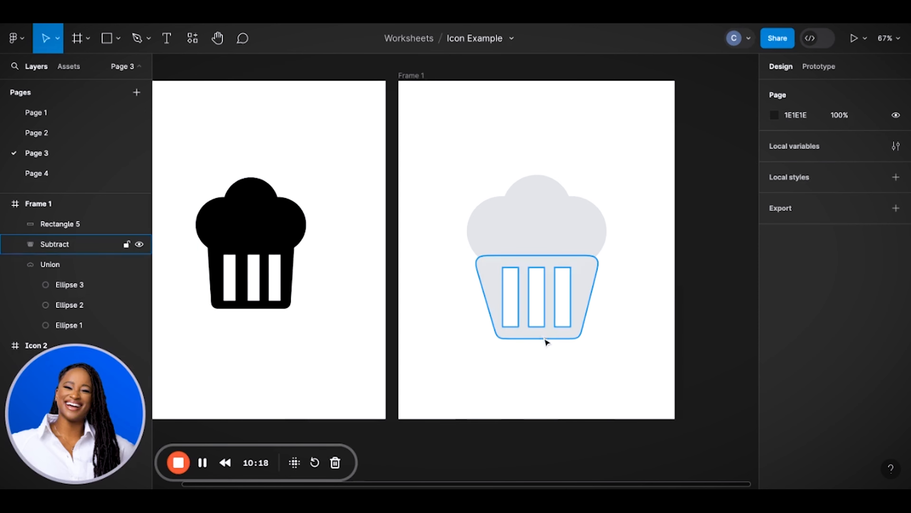
pyautogui.scroll(1, 642, 286)
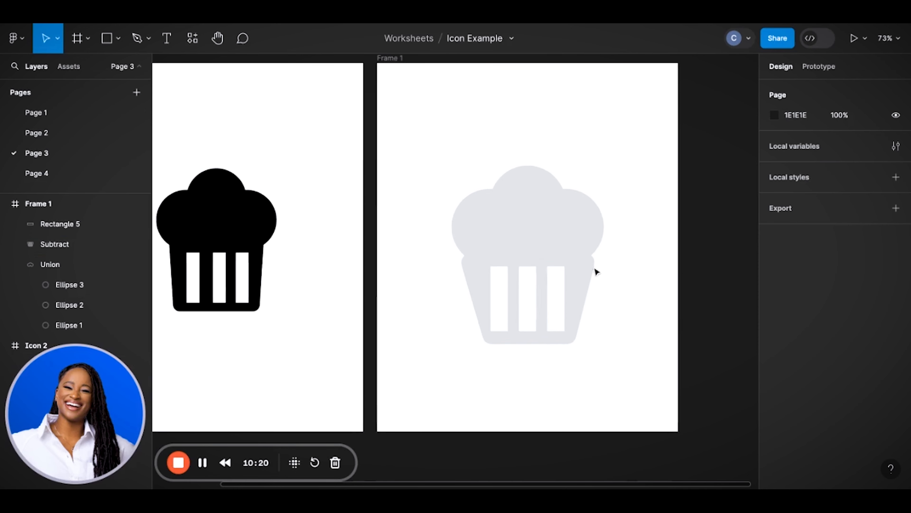
pyautogui.click(544, 247)
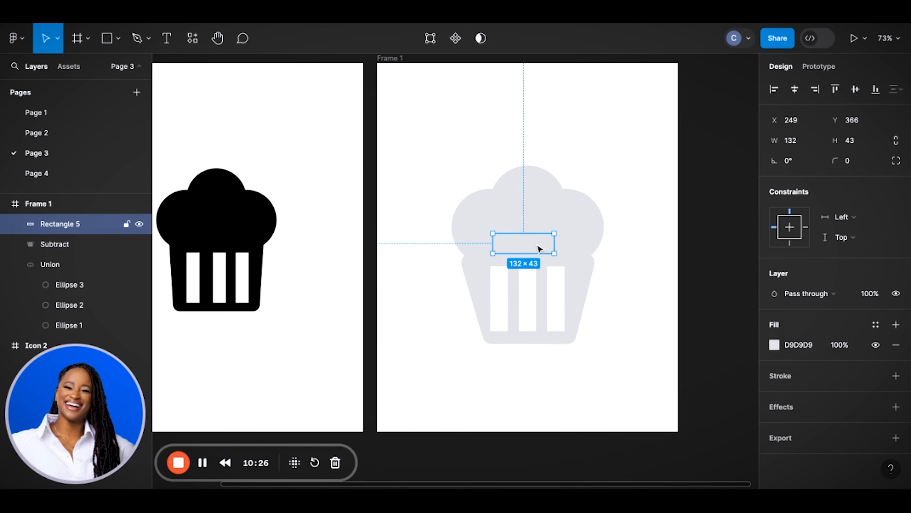
pyautogui.keyDown('shift'); pyautogui.click(558, 198); pyautogui.keyUp('shift')
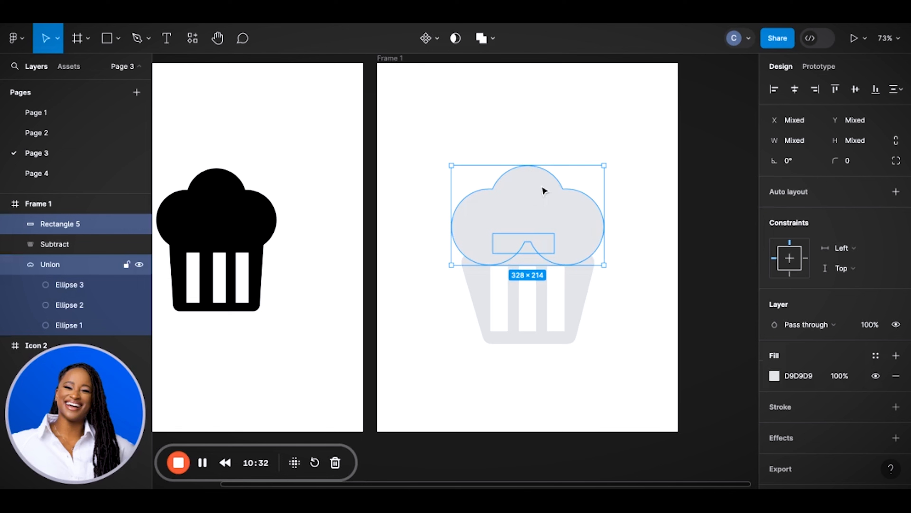
pyautogui.click(494, 39)
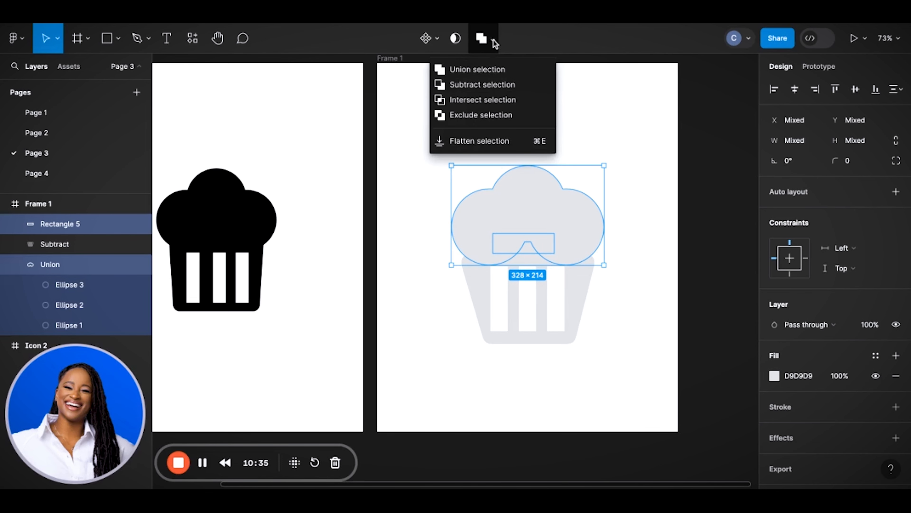
pyautogui.click(493, 70)
pyautogui.click(643, 187)
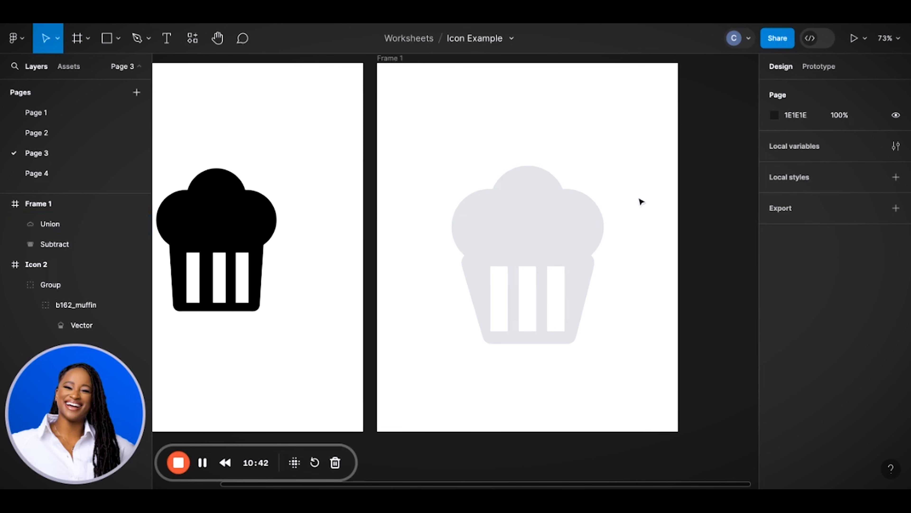
pyautogui.scroll(-4, 632, 248)
pyautogui.scroll(2, 633, 248)
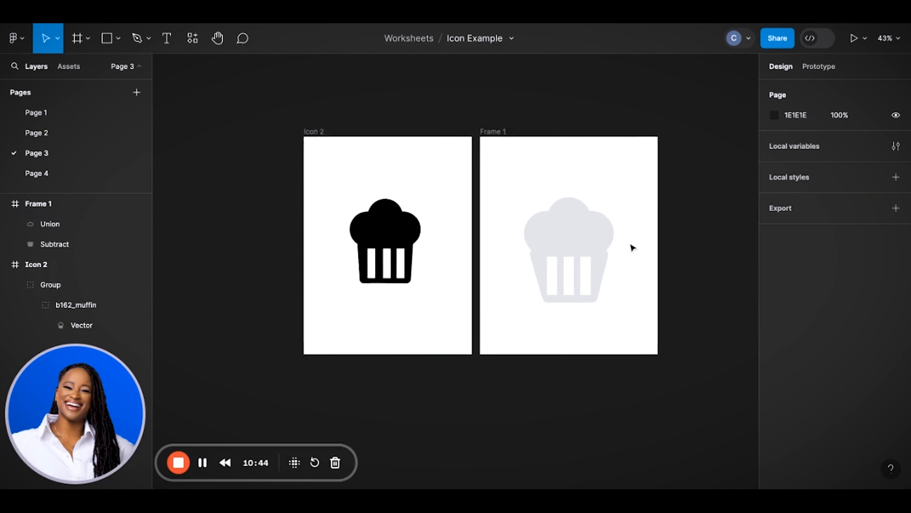
pyautogui.scroll(3, 592, 244)
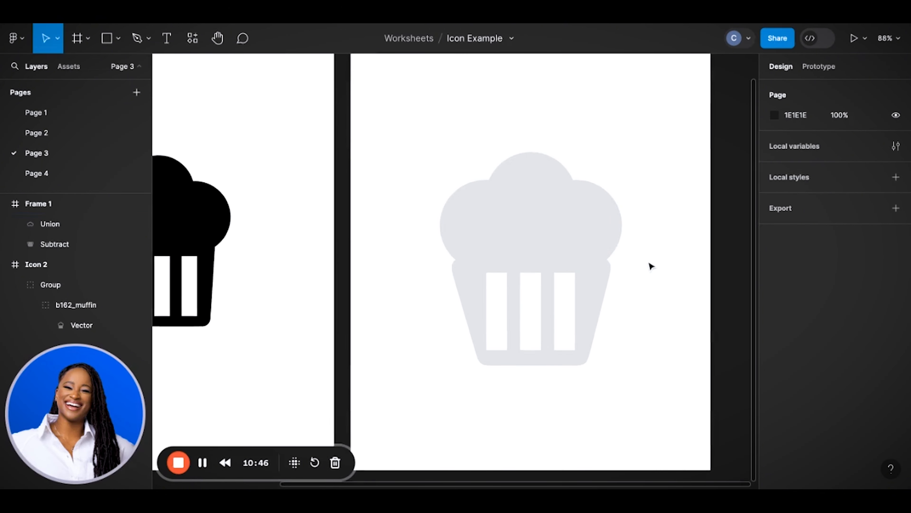
pyautogui.scroll(-3, 651, 265)
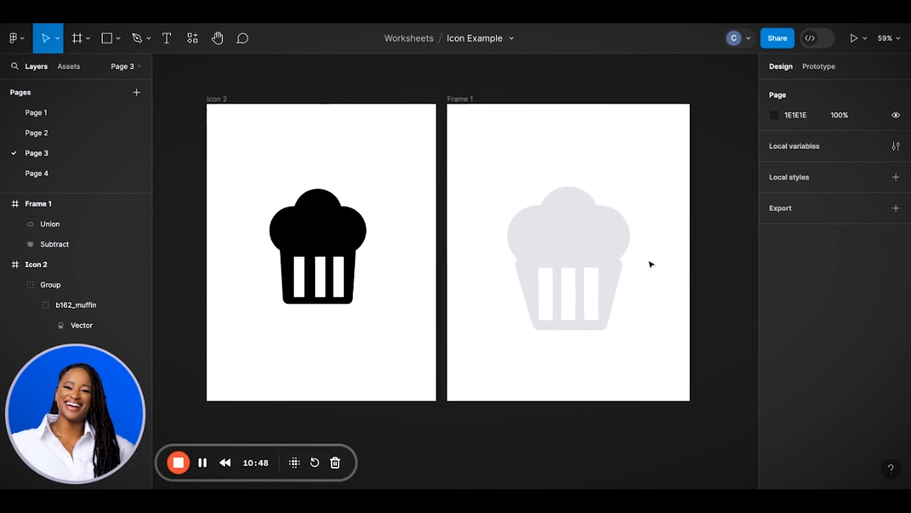